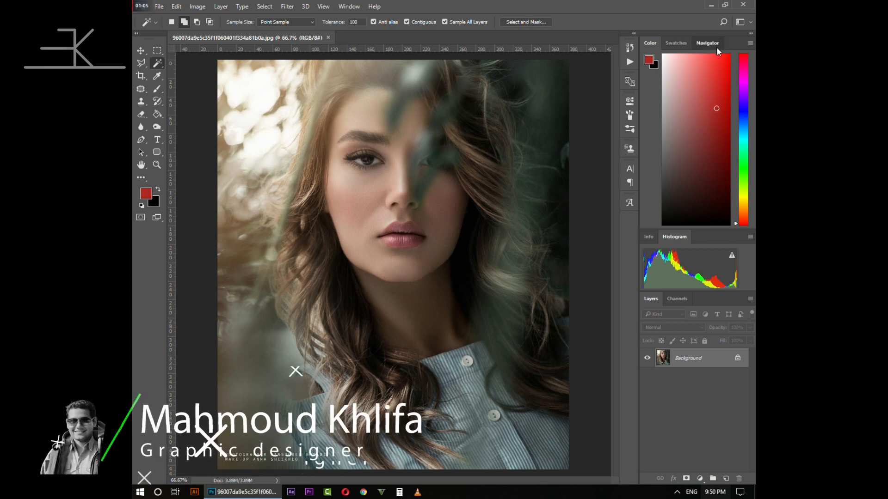
# Step: Show the Navigator and widen the docked panel column so its image preview becomes larger
pyautogui.click(715, 43)
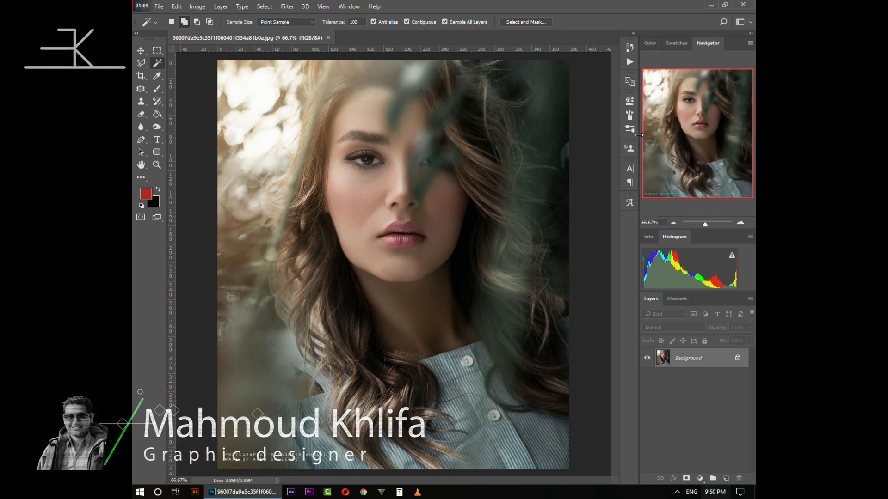
pyautogui.moveTo(643, 134); pyautogui.dragTo(574, 134)
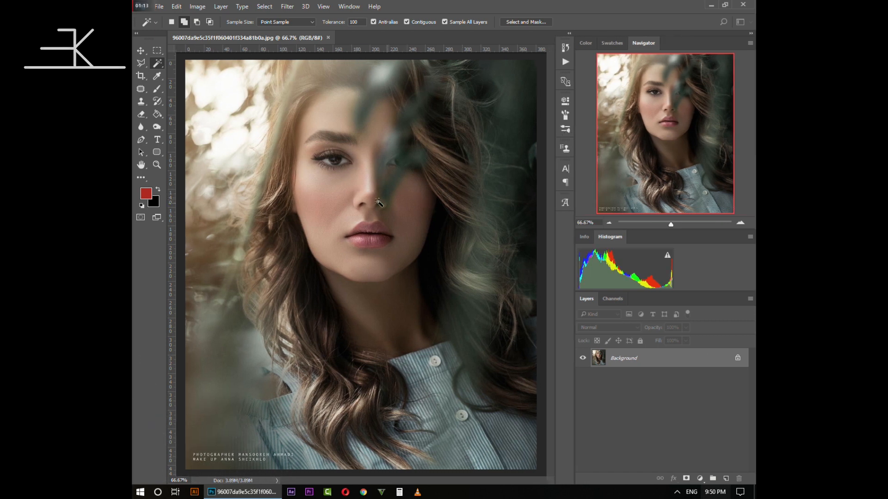
# Step: Unlock the portrait's Background so it becomes a regular editable layer
pyautogui.click(158, 167)
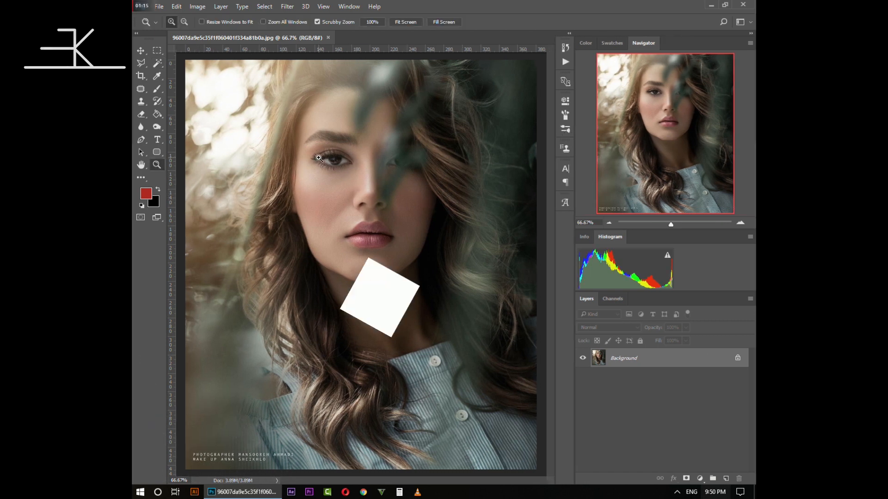
pyautogui.click(320, 158)
pyautogui.click(351, 163)
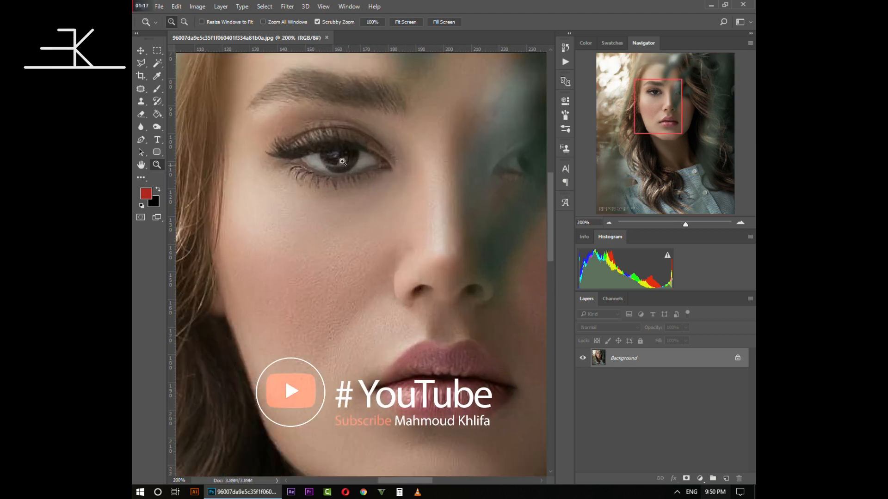
pyautogui.click(338, 160)
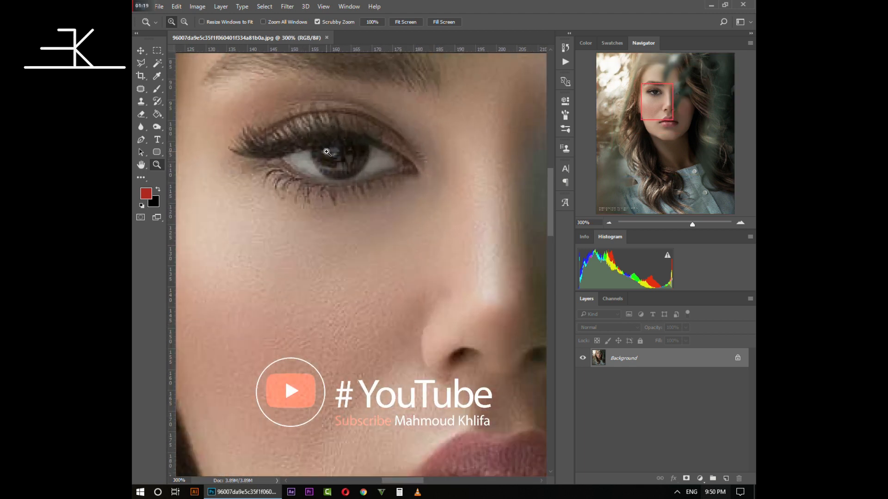
pyautogui.moveTo(326, 151); pyautogui.dragTo(344, 241)
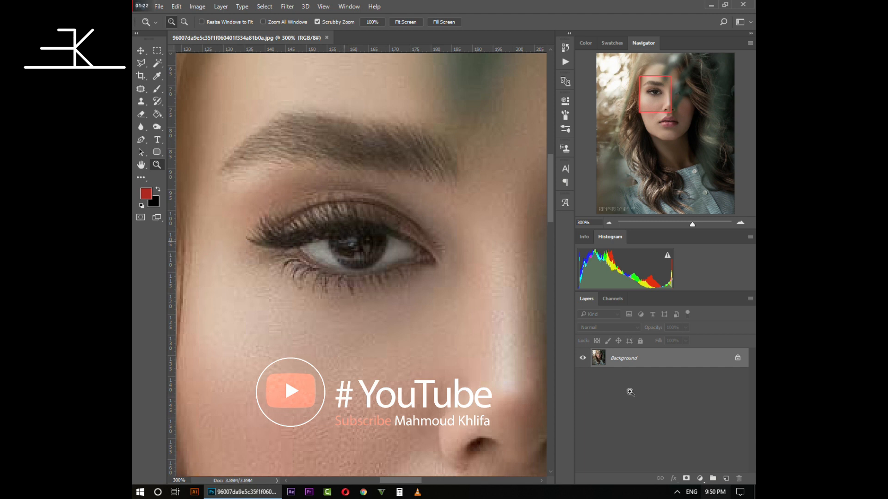
pyautogui.click(738, 358)
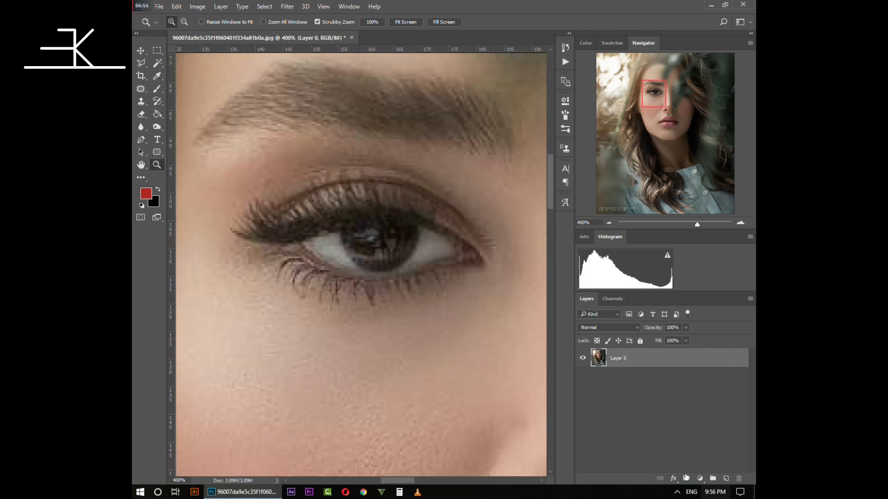
# Step: Add a Brightness/Contrast adjustment layer above the portrait and raise its brightness to 67
pyautogui.click(701, 478)
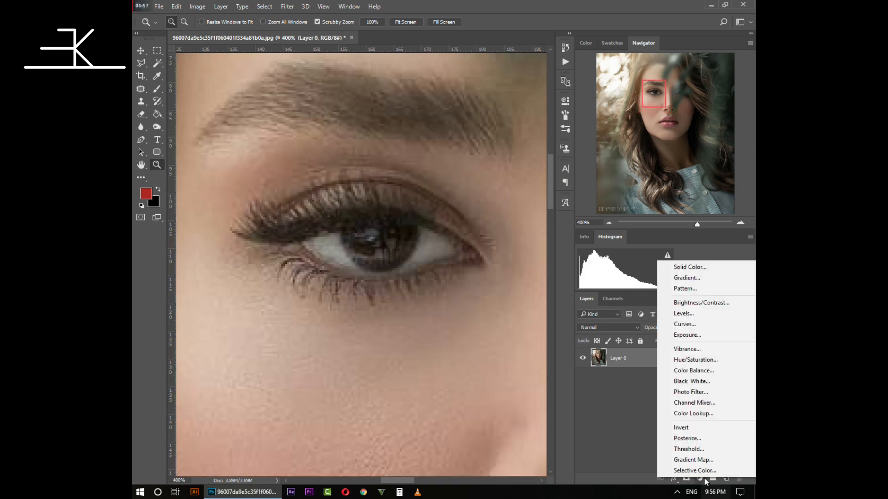
pyautogui.click(702, 303)
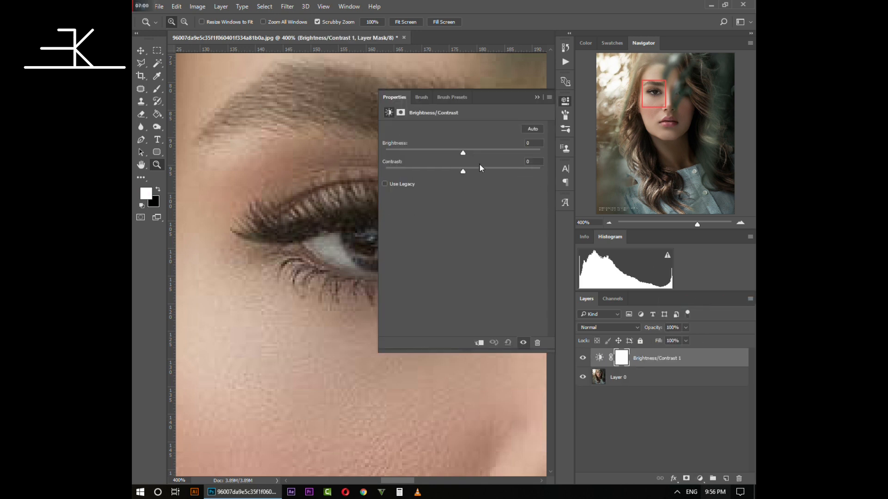
pyautogui.moveTo(463, 152); pyautogui.dragTo(497, 154)
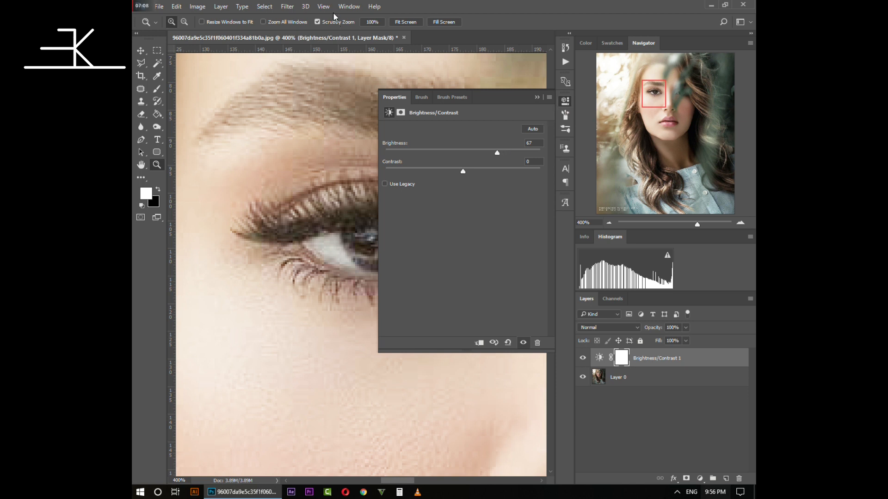
# Step: Close the adjustment's properties and invert the Brightness/Contrast layer's mask to black
pyautogui.click(348, 6)
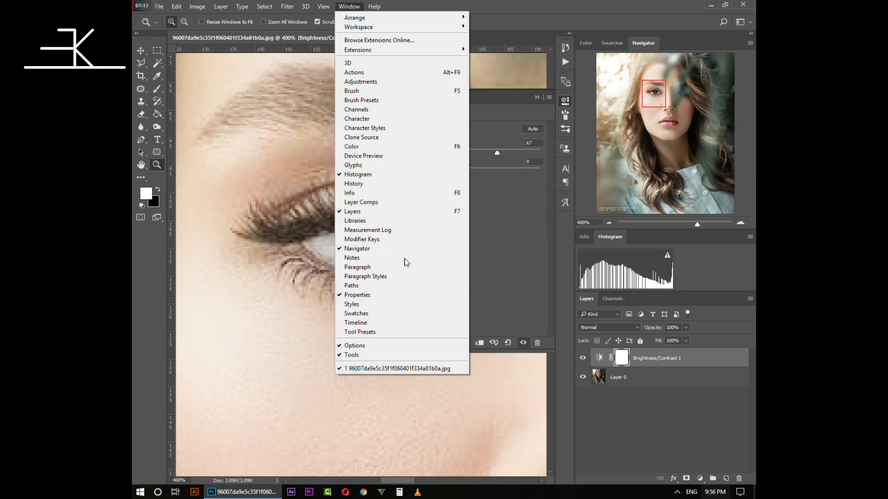
pyautogui.click(565, 101)
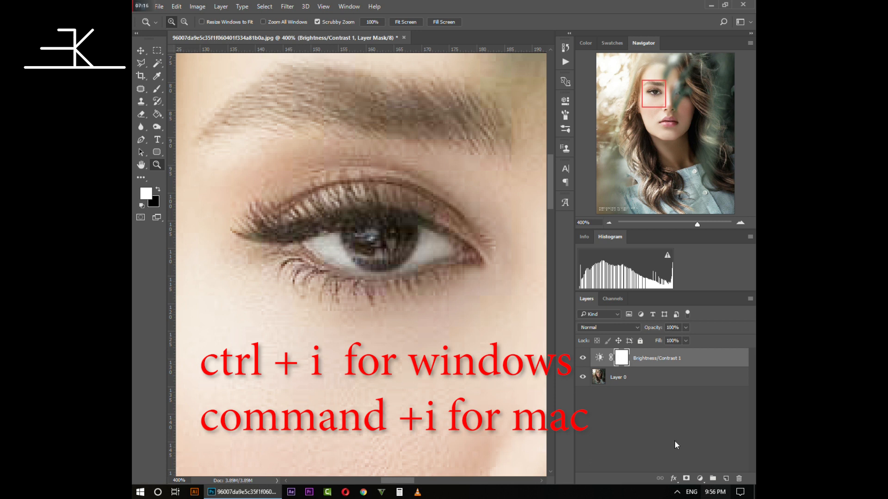
pyautogui.hotkey('ctrl', 'i')
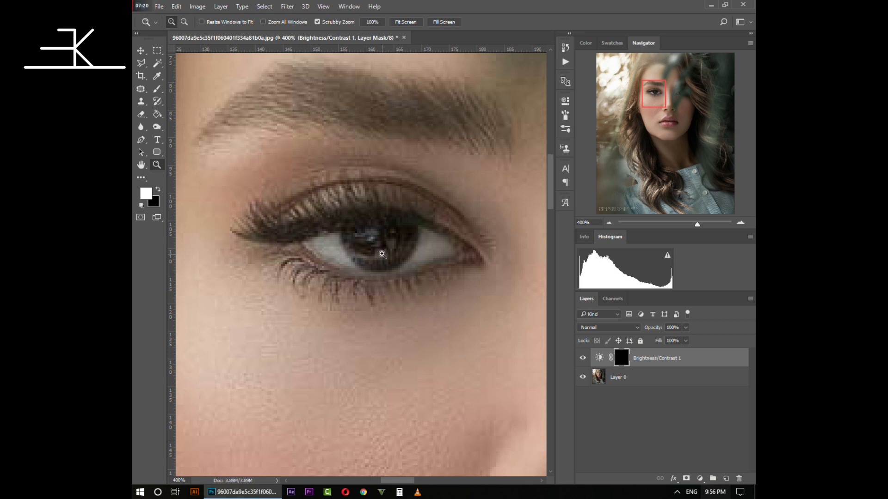
# Step: Choose the Brush tool and set the soft round brush's size to 3 px
pyautogui.click(163, 74)
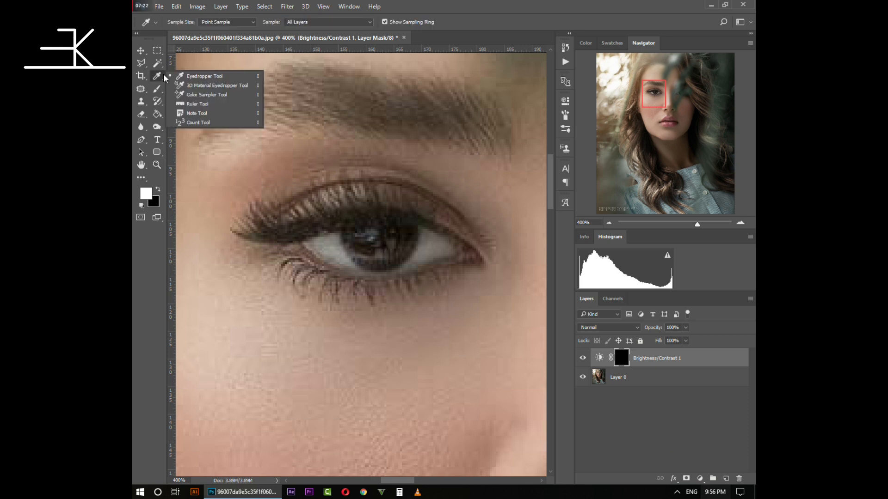
pyautogui.click(163, 85)
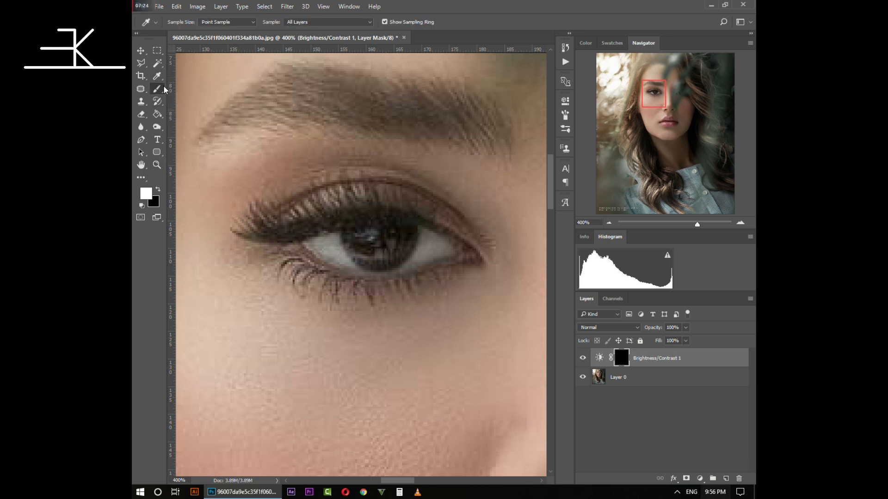
pyautogui.click(183, 89)
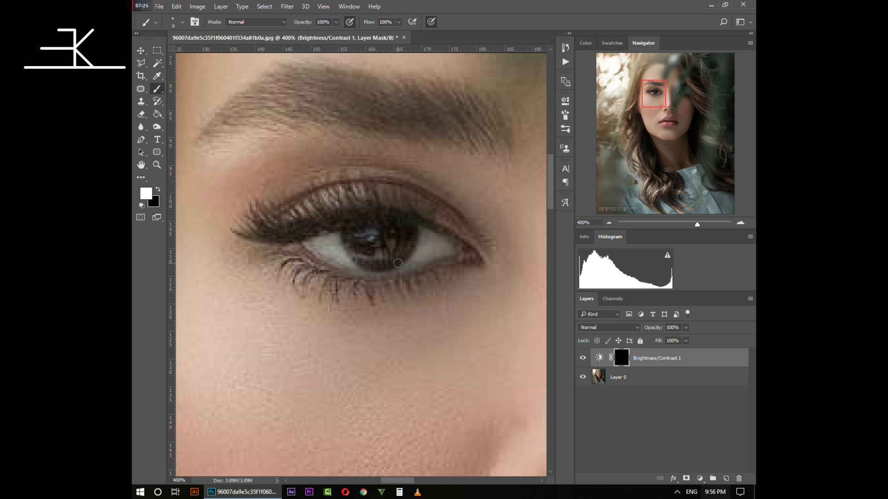
pyautogui.rightClick(380, 258)
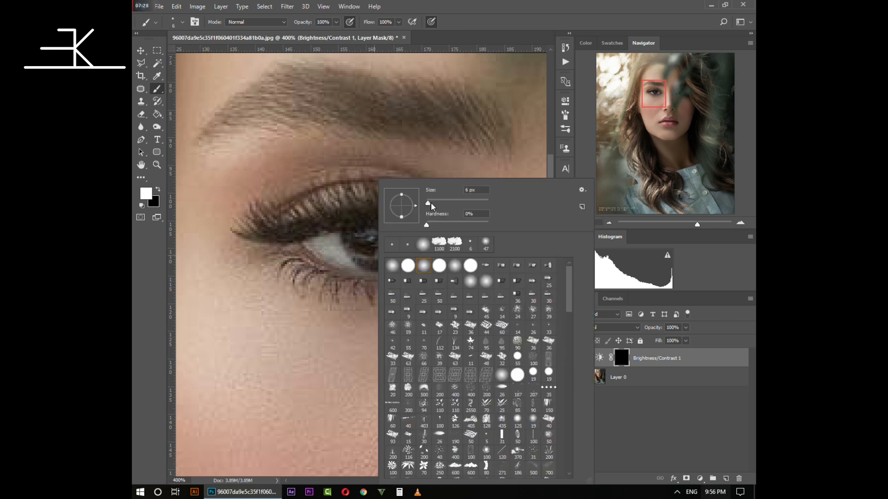
pyautogui.click(469, 190)
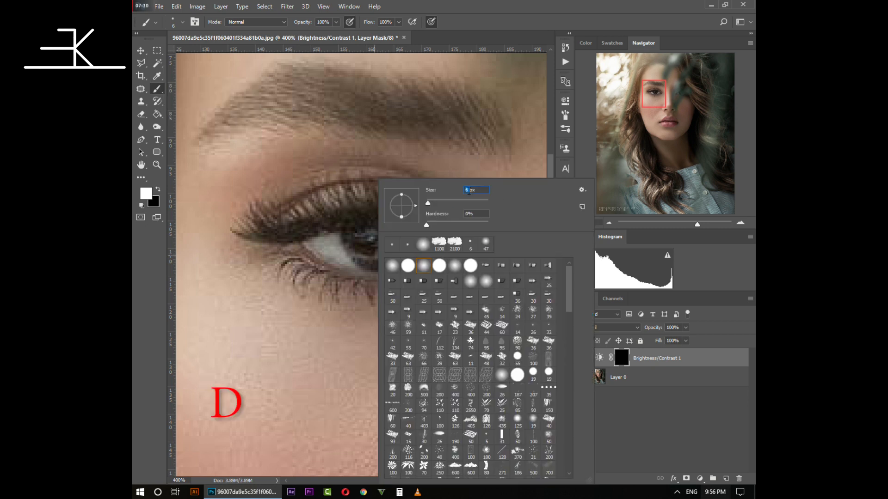
pyautogui.write('3')
pyautogui.press('Return')
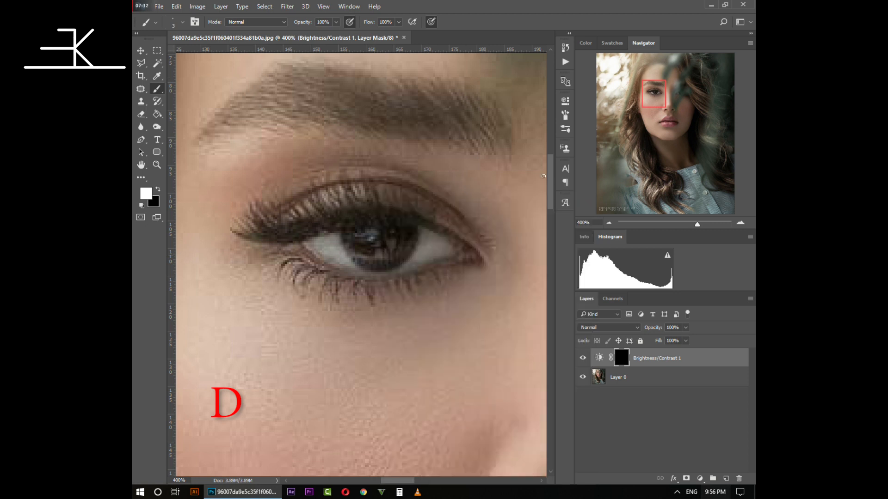
# Step: Paint white on the adjustment's mask over the lower part of the iris, and set the brush flow to 20%
pyautogui.click(704, 226)
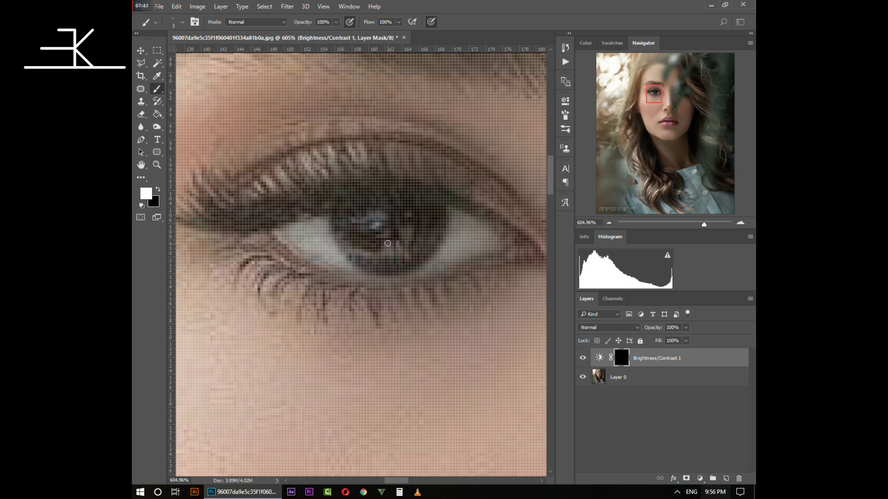
pyautogui.moveTo(388, 243); pyautogui.dragTo(399, 265)
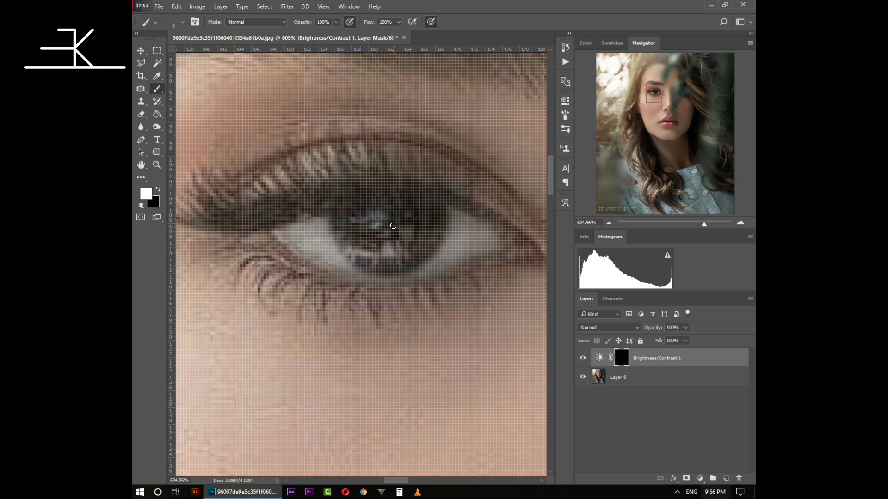
pyautogui.click(383, 21)
pyautogui.write('20')
pyautogui.press('Return')
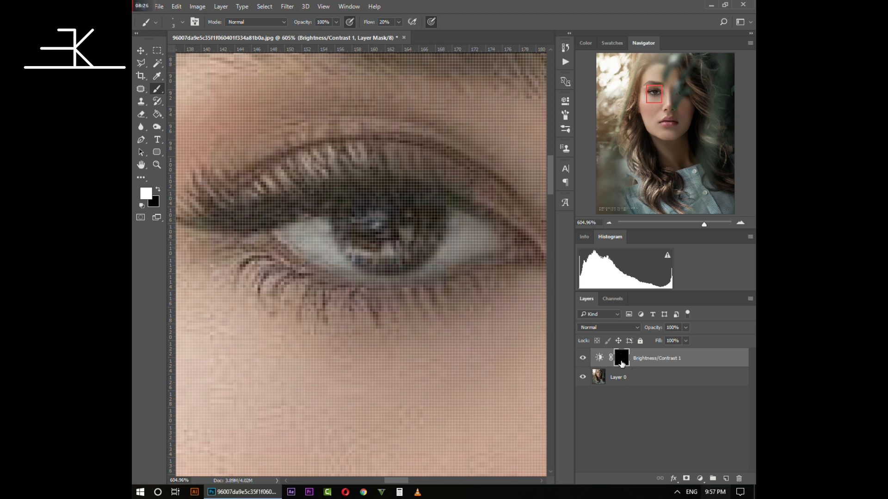
# Step: Compare the whole portrait with and without the brightness adjustment by toggling the visibility of all layers above the photo
pyautogui.click(157, 165)
pyautogui.click(404, 22)
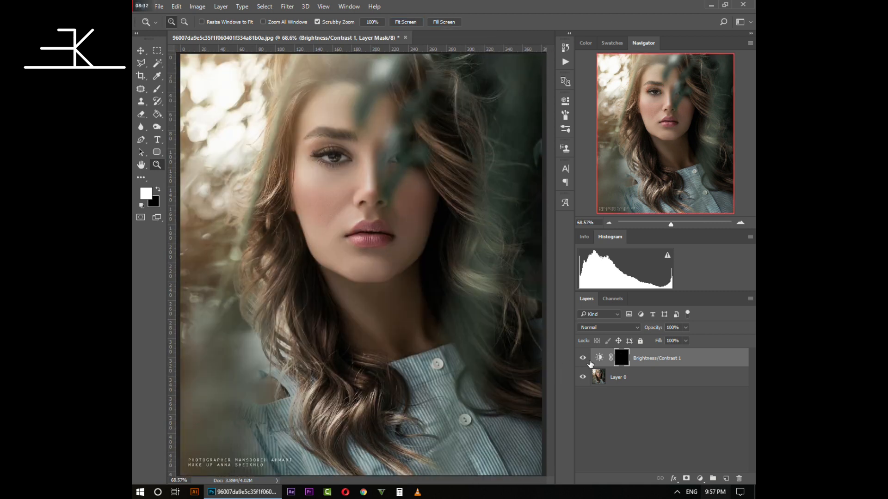
pyautogui.keyDown('alt'); pyautogui.click(583, 377); pyautogui.keyUp('alt')
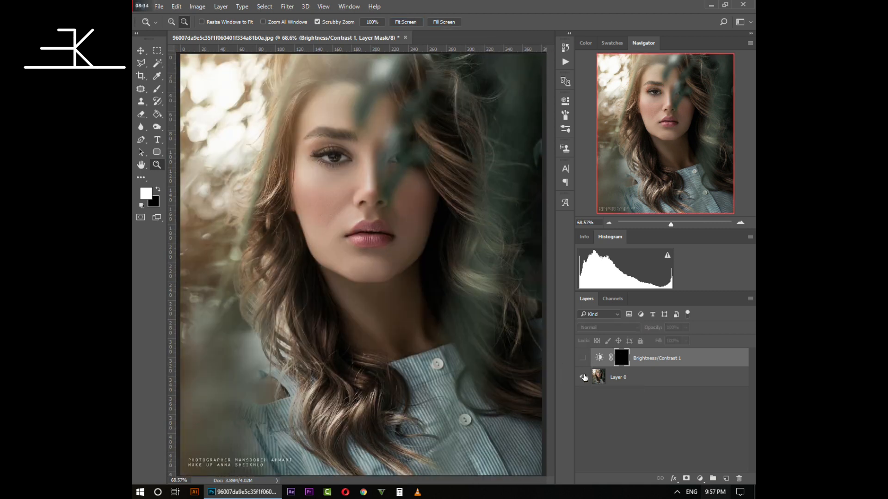
pyautogui.keyDown('alt'); pyautogui.click(583, 377); pyautogui.keyUp('alt')
pyautogui.keyDown('alt'); pyautogui.click(583, 378); pyautogui.keyUp('alt')
pyautogui.keyDown('alt'); pyautogui.click(584, 377); pyautogui.keyUp('alt')
pyautogui.keyDown('alt'); pyautogui.click(583, 378); pyautogui.keyUp('alt')
pyautogui.keyDown('alt'); pyautogui.click(584, 377); pyautogui.keyUp('alt')
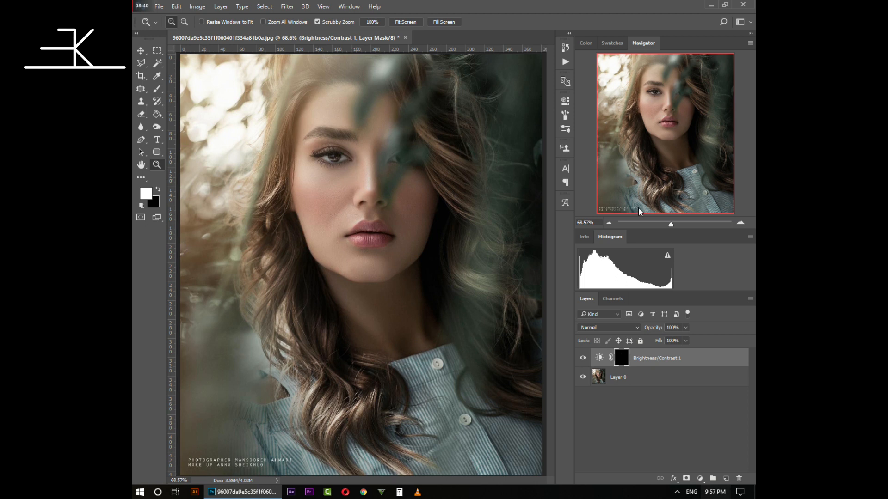
# Step: Compare the eye in close-up with and without the brightness adjustment
pyautogui.moveTo(309, 162); pyautogui.dragTo(345, 152)
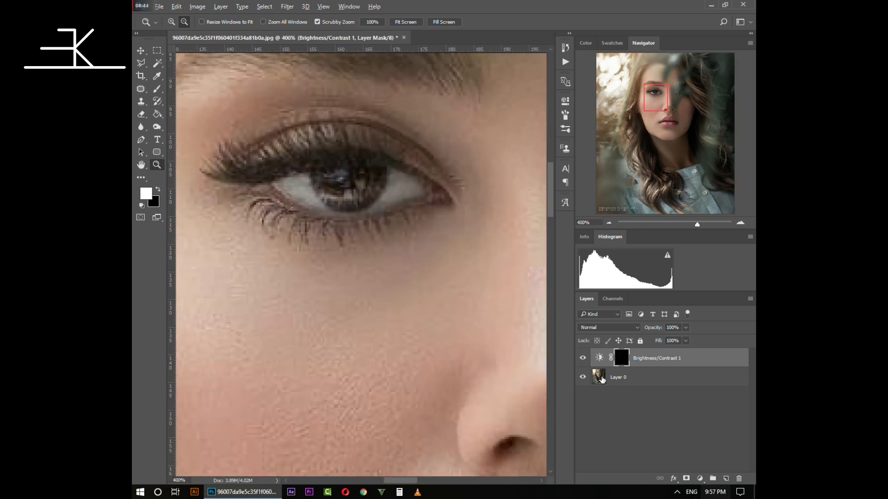
pyautogui.keyDown('alt'); pyautogui.click(583, 378); pyautogui.keyUp('alt')
pyautogui.keyDown('alt'); pyautogui.click(583, 378); pyautogui.keyUp('alt')
pyautogui.keyDown('alt'); pyautogui.click(583, 378); pyautogui.keyUp('alt')
pyautogui.keyDown('alt'); pyautogui.click(583, 378); pyautogui.keyUp('alt')
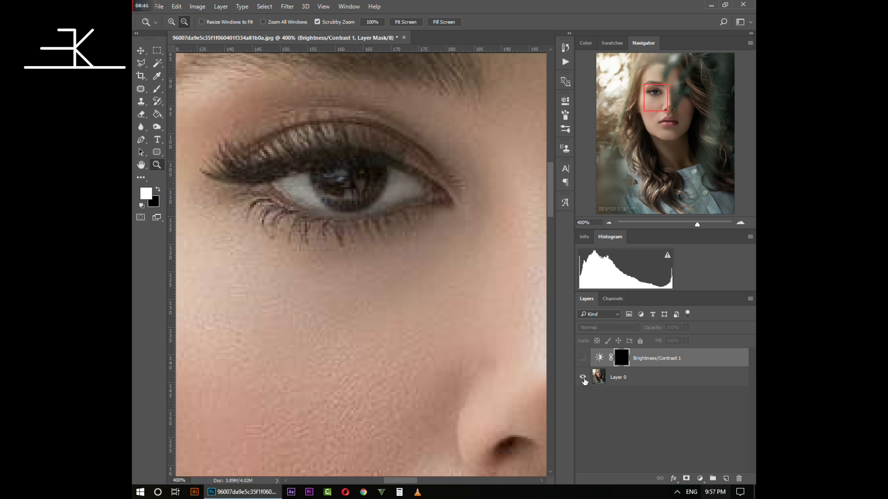
pyautogui.keyDown('alt'); pyautogui.click(583, 378); pyautogui.keyUp('alt')
pyautogui.keyDown('alt'); pyautogui.click(583, 378); pyautogui.keyUp('alt')
pyautogui.keyDown('alt'); pyautogui.click(583, 378); pyautogui.keyUp('alt')
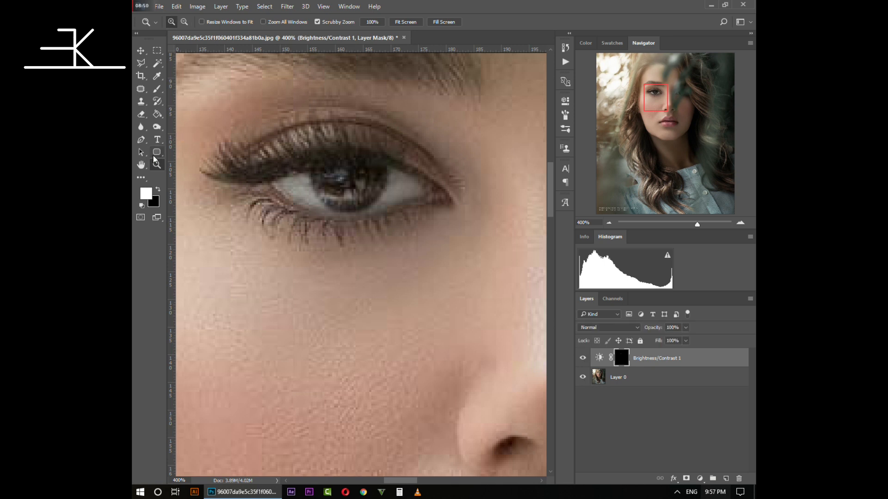
# Step: Swap the foreground colour to black and enlarge the soft brush to 66 px for the mask
pyautogui.click(157, 190)
pyautogui.click(157, 88)
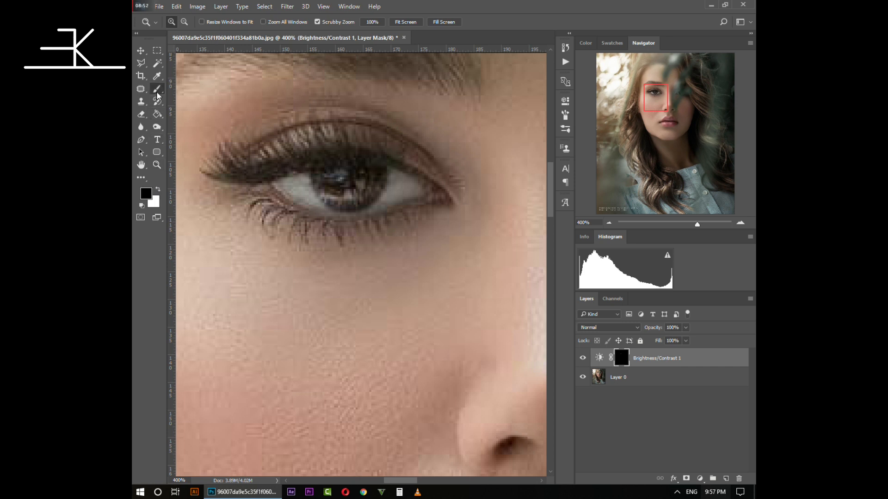
pyautogui.rightClick(318, 214)
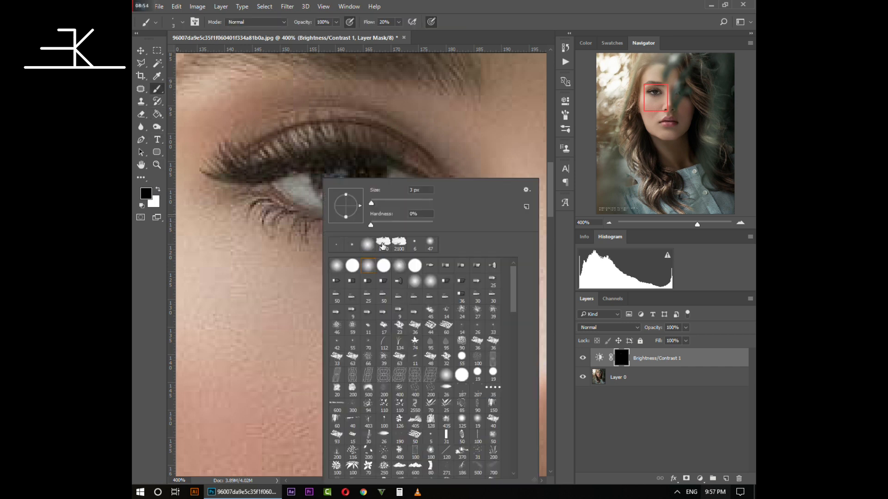
pyautogui.click(390, 200)
pyautogui.click(256, 223)
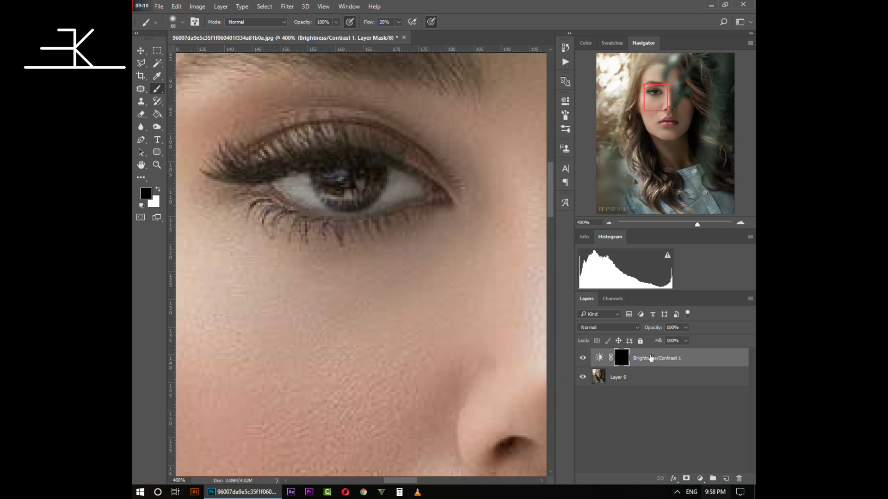
# Step: Duplicate the Brightness/Contrast adjustment layer under the name "Brightness/Contrast 1 copy" to strengthen the iris brightening
pyautogui.rightClick(652, 359)
pyautogui.click(589, 83)
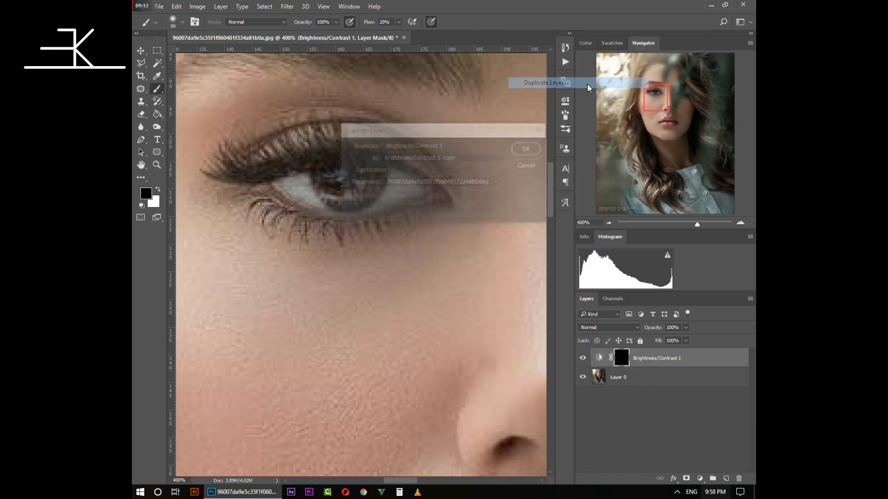
pyautogui.click(532, 147)
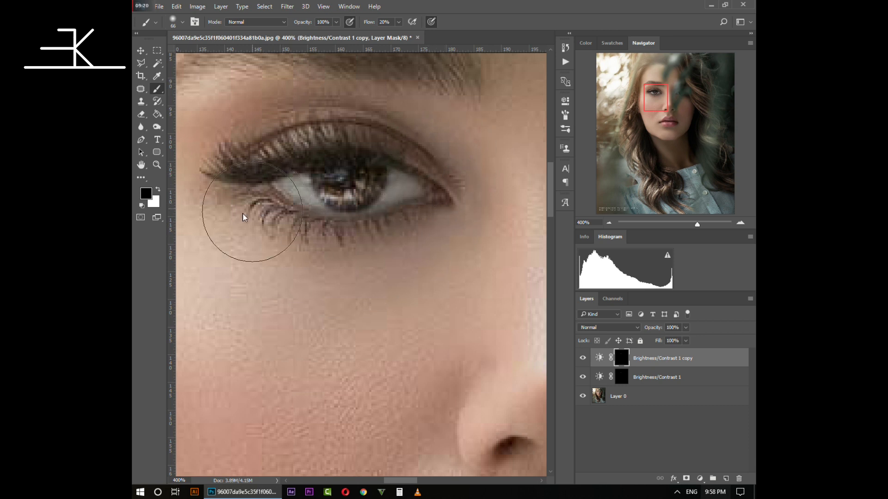
# Step: Compare the whole portrait with and without both Brightness/Contrast adjustment layers by toggling every layer above the photo
pyautogui.click(157, 167)
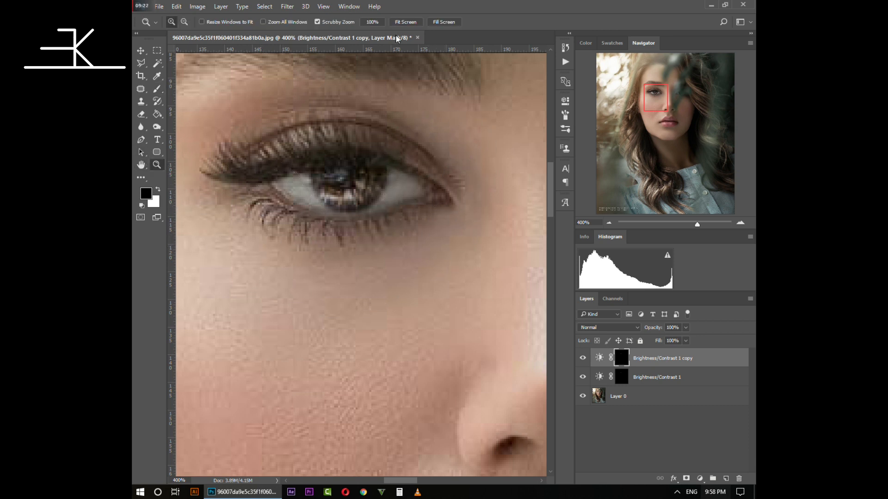
pyautogui.click(402, 23)
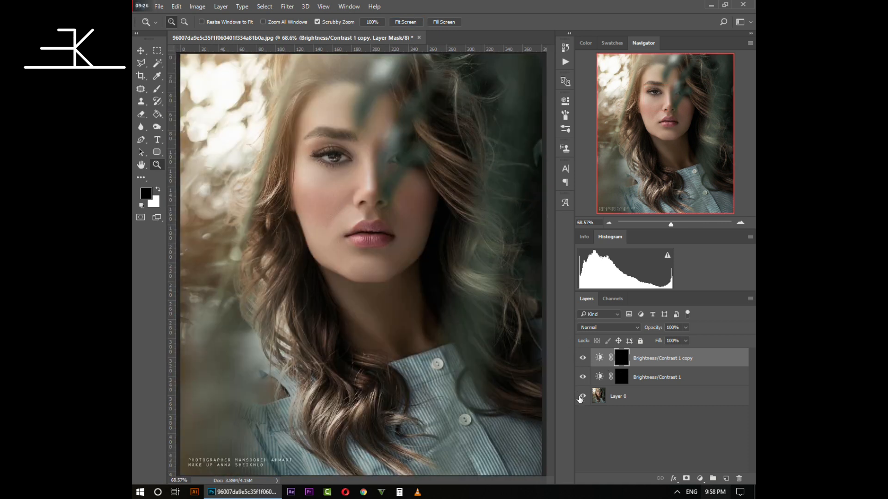
pyautogui.keyDown('alt'); pyautogui.click(583, 397); pyautogui.keyUp('alt')
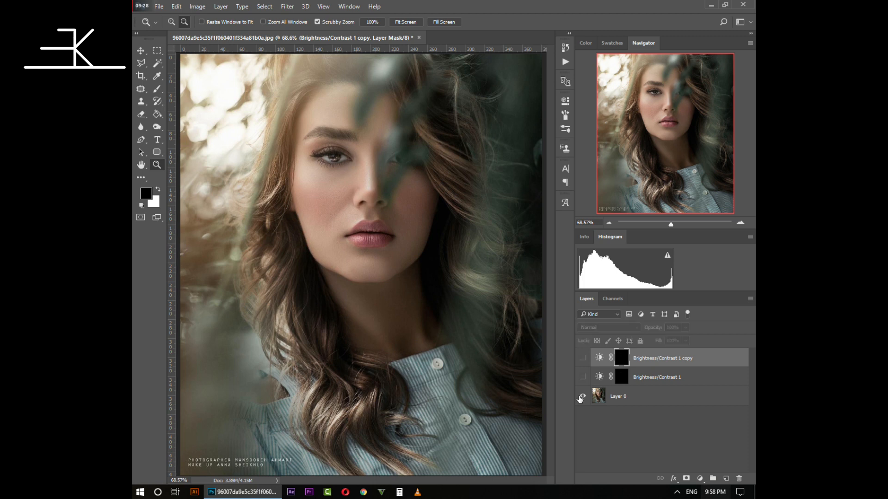
pyautogui.keyDown('alt'); pyautogui.click(581, 397); pyautogui.keyUp('alt')
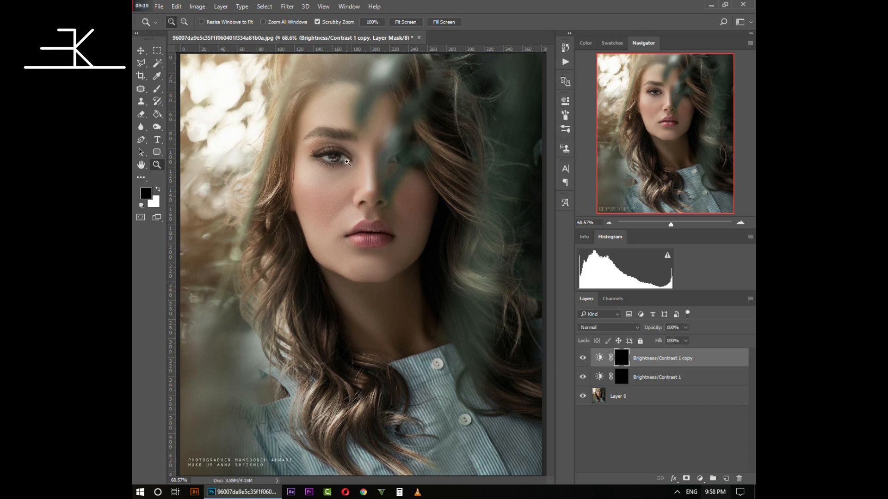
# Step: Make the Brightness/Contrast 1 layer mask active and ready the Brush tool for work on the eye
pyautogui.click(318, 143)
pyautogui.click(318, 143)
pyautogui.click(318, 143)
pyautogui.click(318, 142)
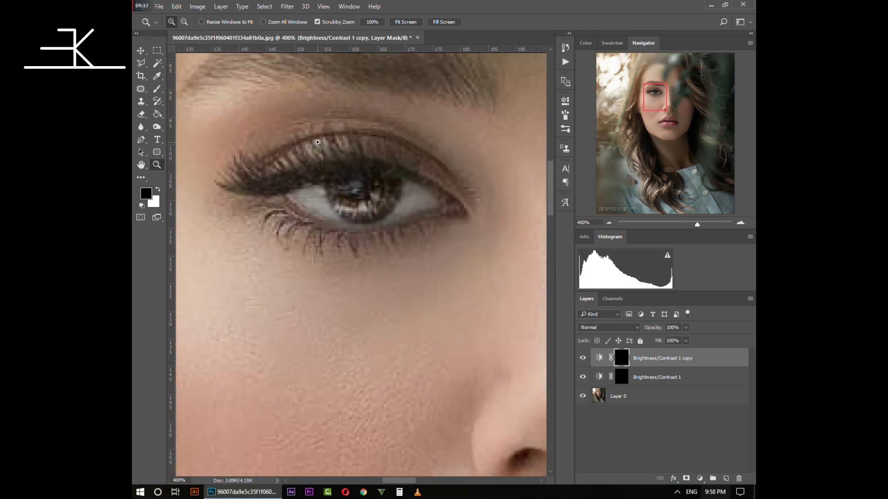
pyautogui.click(624, 378)
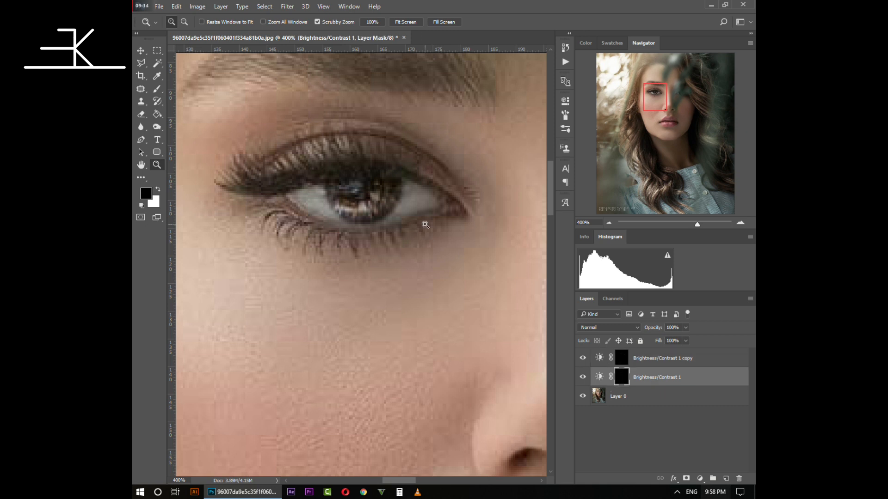
pyautogui.click(157, 91)
pyautogui.click(186, 89)
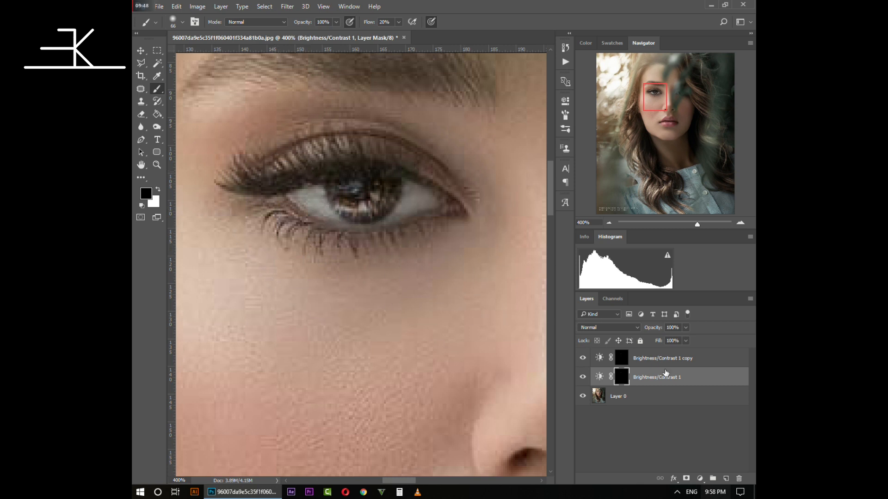
# Step: Try a soft 53 px eraser below the eye on the Brightness/Contrast 1 copy mask and undo the stroke
pyautogui.click(621, 358)
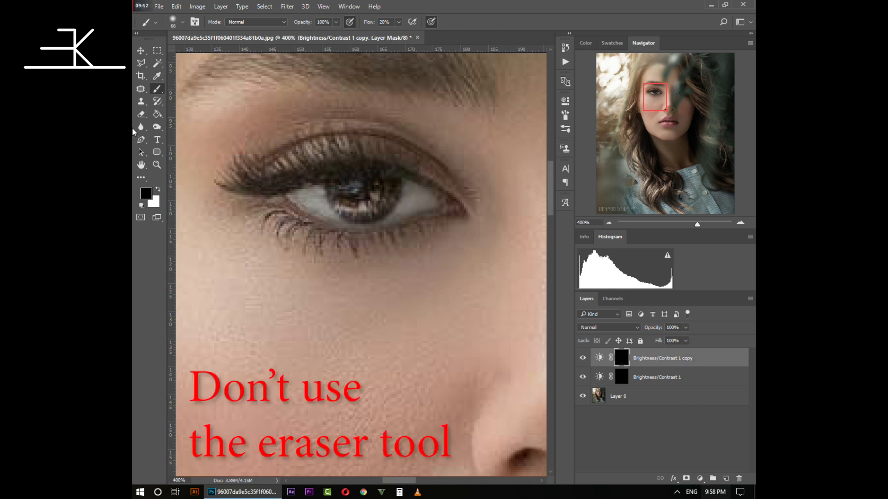
pyautogui.click(136, 114)
pyautogui.click(165, 115)
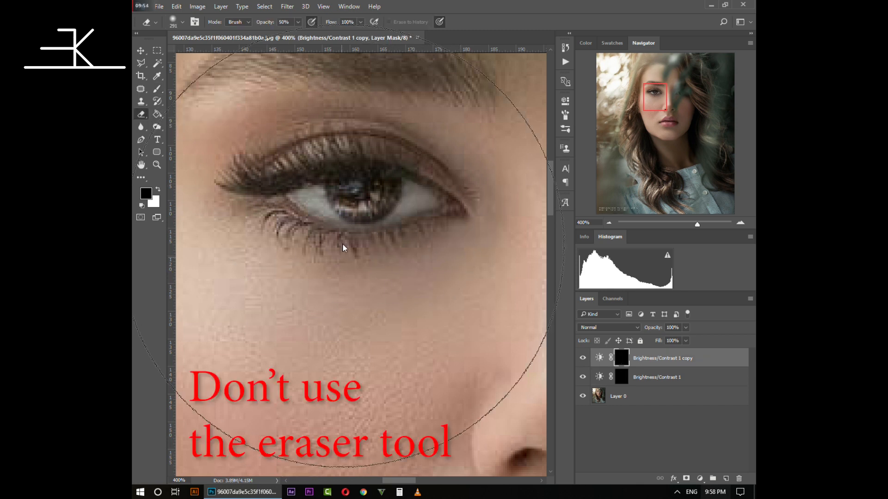
pyautogui.rightClick(368, 260)
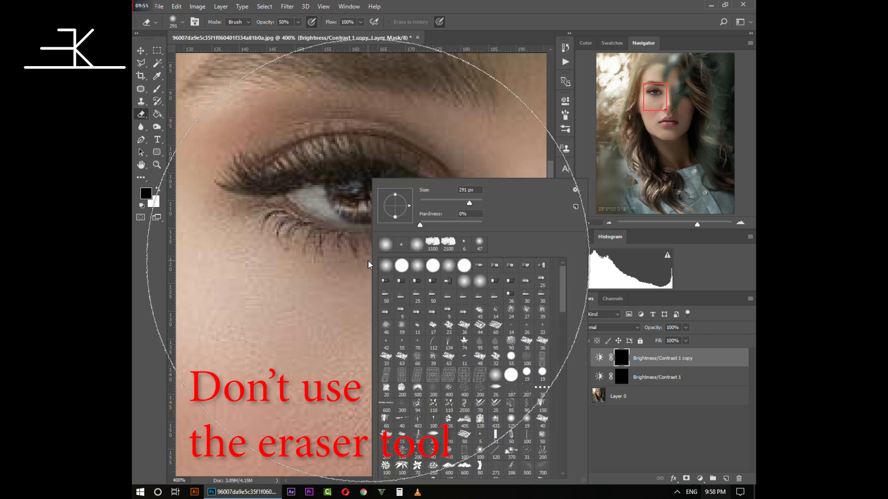
pyautogui.click(437, 201)
pyautogui.moveTo(284, 216)
pyautogui.mouseDown()
pyautogui.moveTo(311, 252)
pyautogui.moveTo(364, 271)
pyautogui.moveTo(404, 269)
pyautogui.moveTo(445, 205)
pyautogui.moveTo(415, 248)
pyautogui.moveTo(358, 270)
pyautogui.moveTo(272, 264)
pyautogui.moveTo(239, 210)
pyautogui.moveTo(292, 256)
pyautogui.moveTo(374, 279)
pyautogui.moveTo(458, 247)
pyautogui.moveTo(475, 221)
pyautogui.moveTo(453, 249)
pyautogui.moveTo(341, 268)
pyautogui.mouseUp()
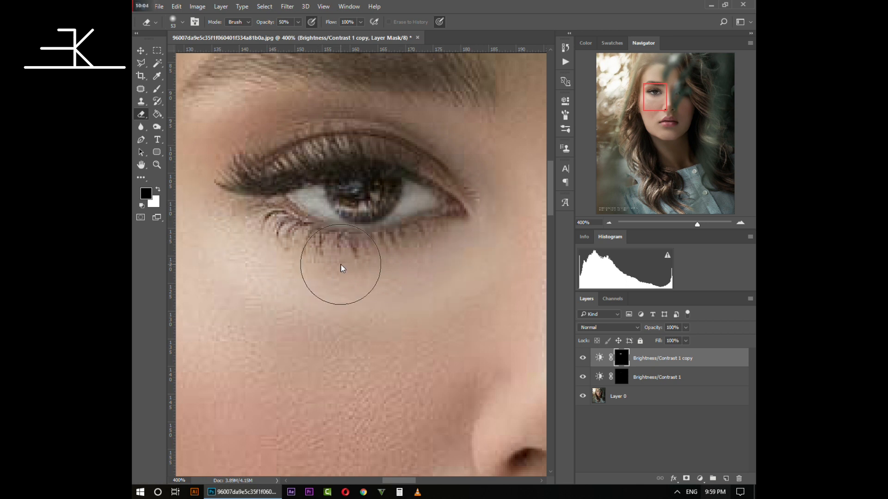
pyautogui.hotkey('ctrl', 'z')
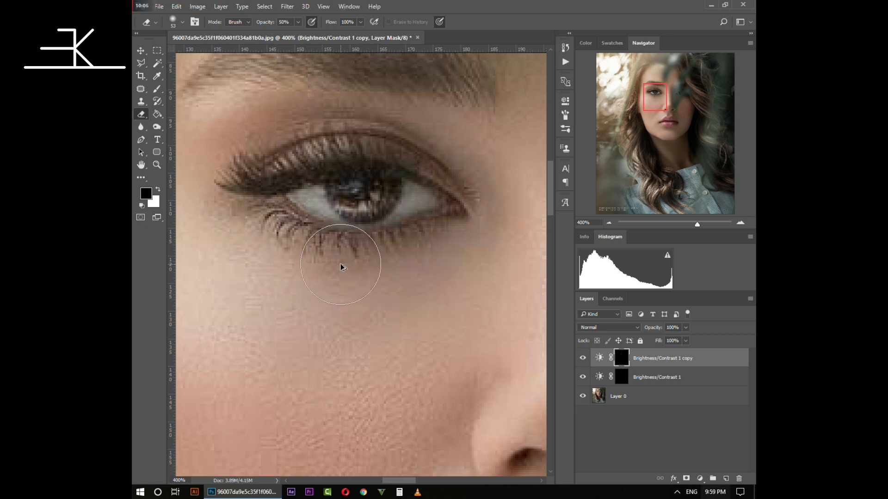
# Step: With the Brightness/Contrast 1 mask active, set the brush to 100% flow and a hard round tip
pyautogui.click(623, 377)
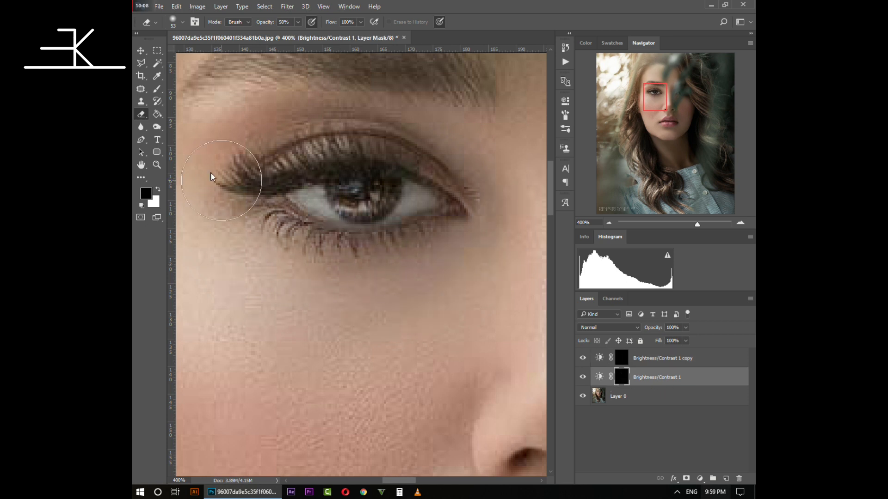
pyautogui.click(157, 64)
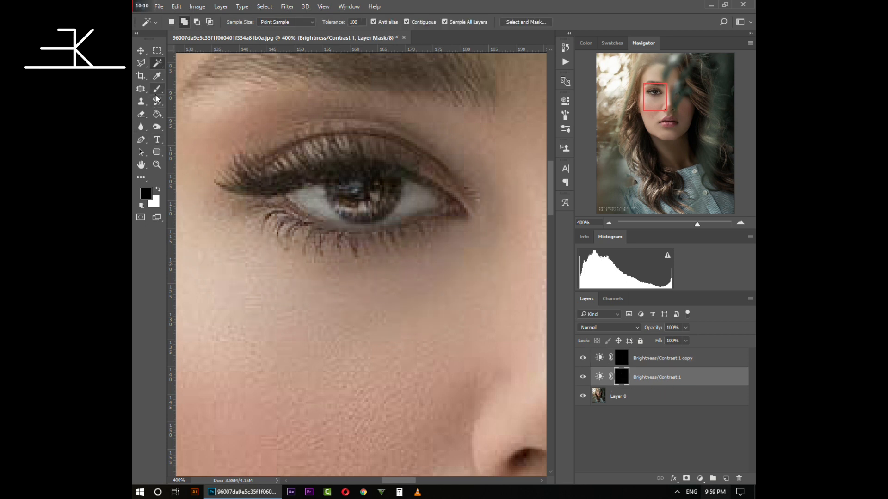
pyautogui.click(157, 90)
pyautogui.click(182, 89)
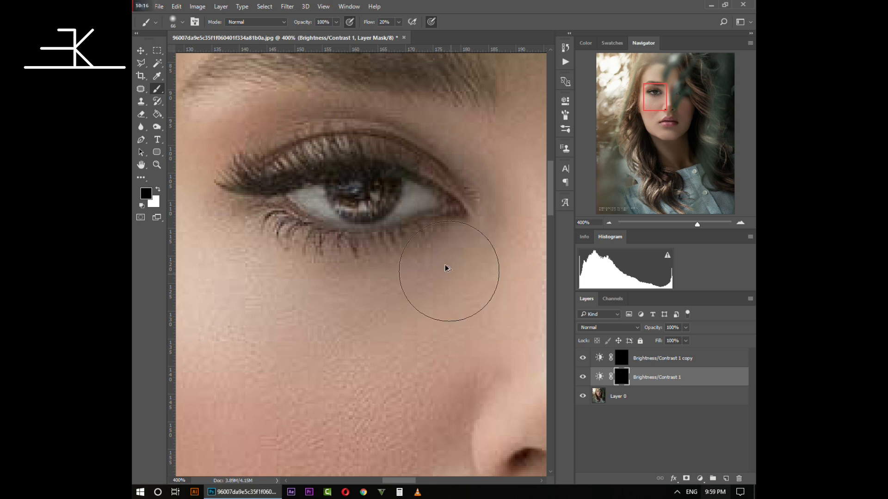
pyautogui.click(398, 22)
pyautogui.moveTo(404, 37); pyautogui.dragTo(481, 34)
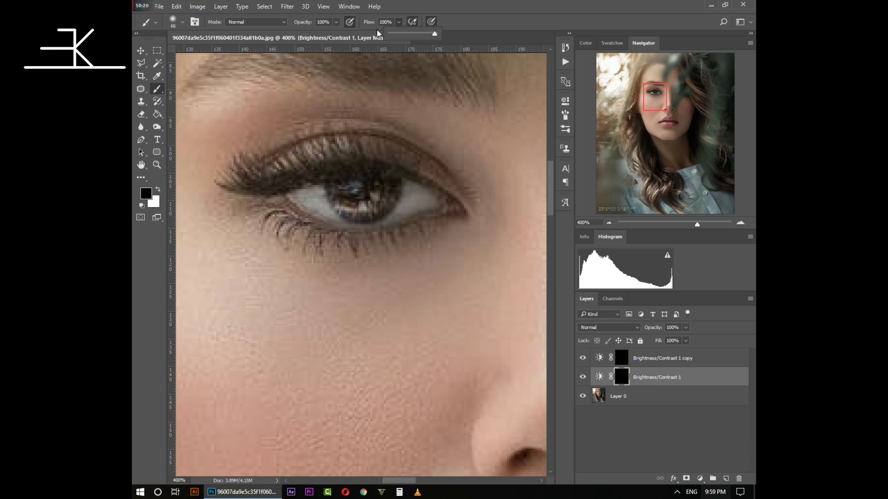
pyautogui.rightClick(455, 240)
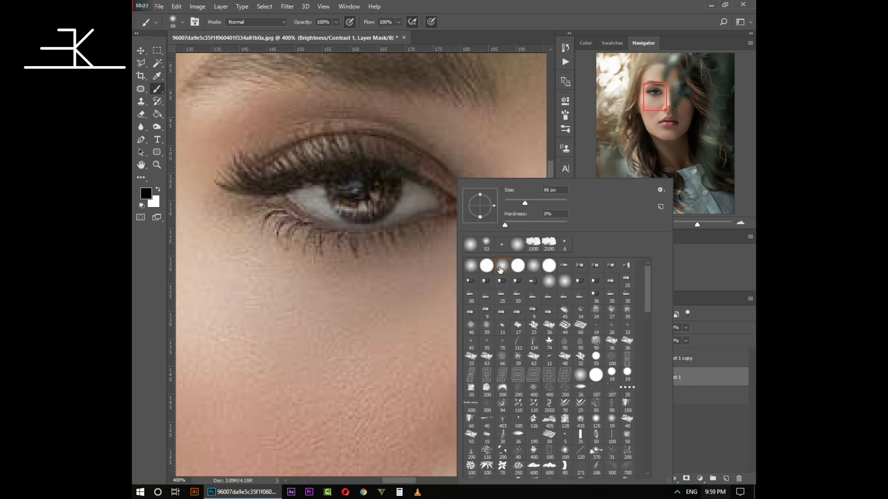
pyautogui.doubleClick(487, 267)
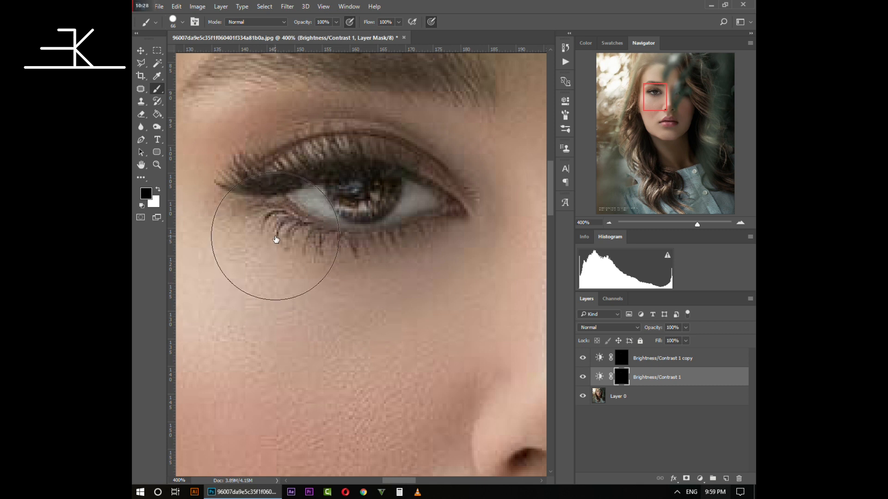
# Step: Reselect the Brightness/Contrast 1 copy layer and compare the full portrait with and without the adjustments
pyautogui.click(612, 357)
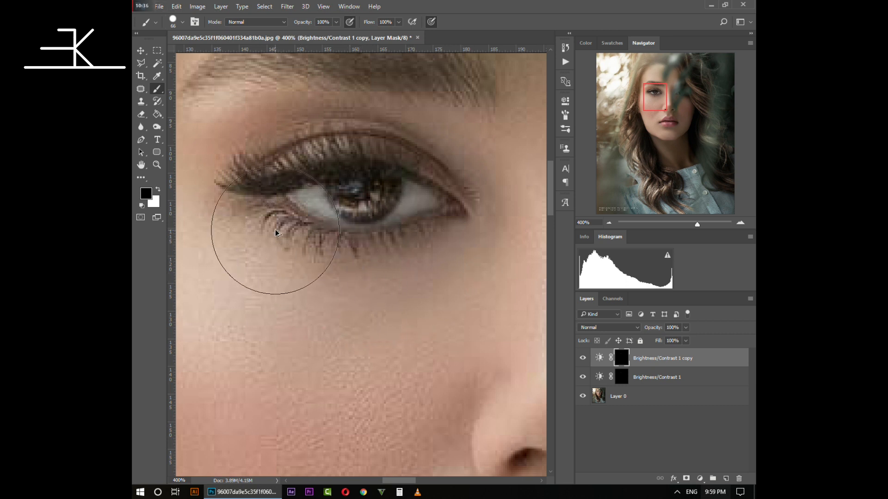
pyautogui.click(161, 165)
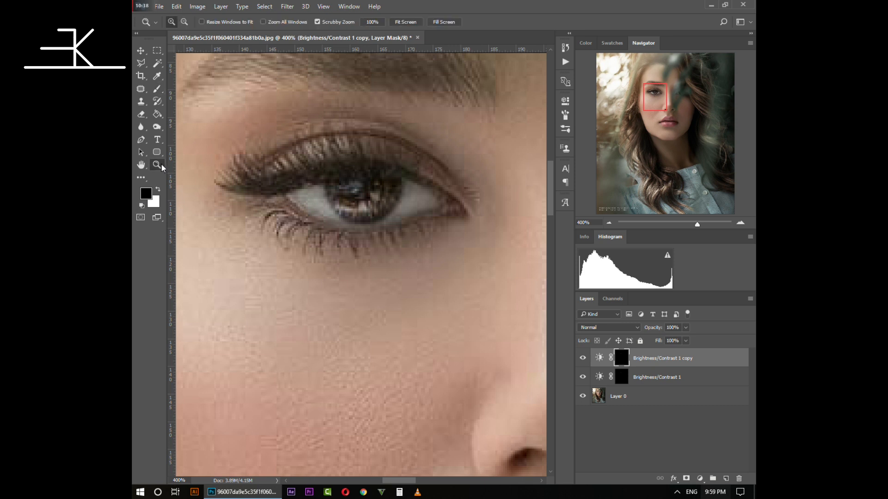
pyautogui.click(401, 23)
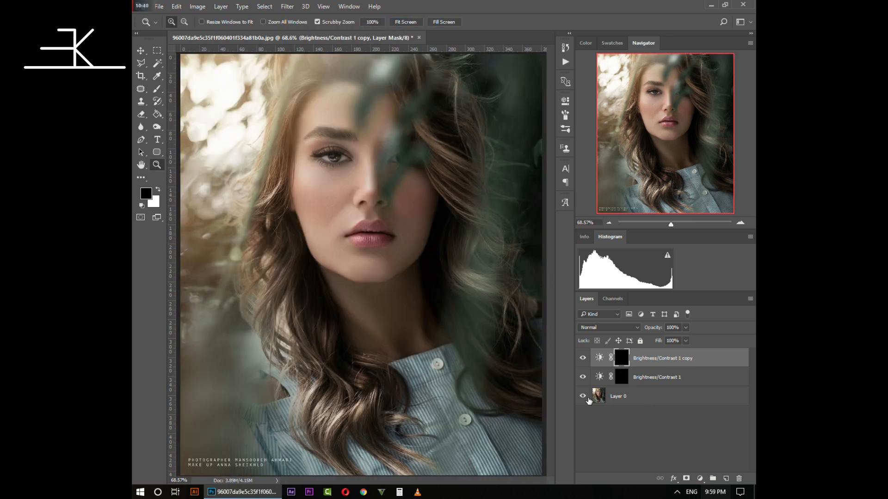
pyautogui.keyDown('alt'); pyautogui.click(583, 397); pyautogui.keyUp('alt')
pyautogui.keyDown('alt'); pyautogui.click(583, 398); pyautogui.keyUp('alt')
pyautogui.keyDown('alt'); pyautogui.click(583, 397); pyautogui.keyUp('alt')
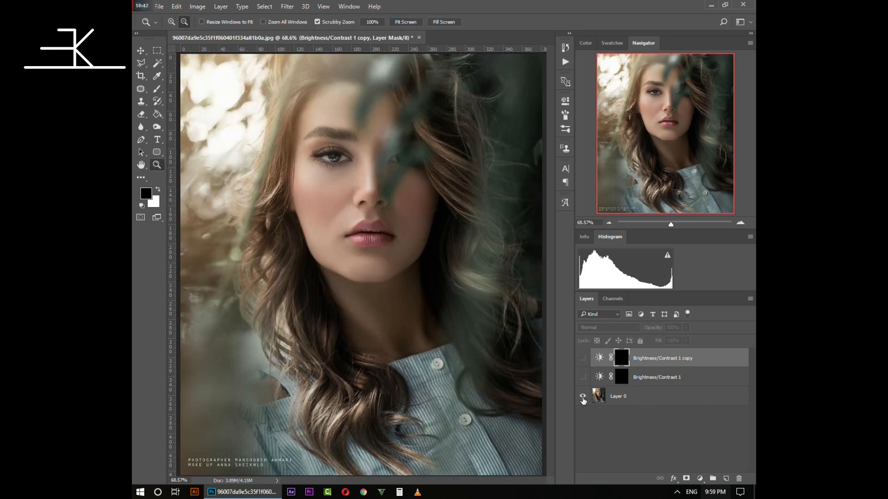
pyautogui.keyDown('alt'); pyautogui.click(583, 399); pyautogui.keyUp('alt')
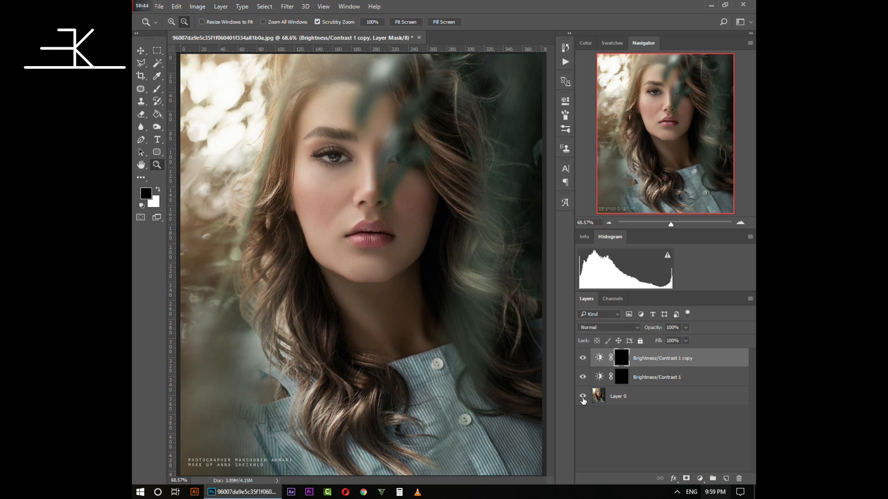
# Step: Add a new empty layer directly above Layer 0, with the eye in close-up
pyautogui.moveTo(315, 135); pyautogui.dragTo(519, 332)
pyautogui.click(609, 400)
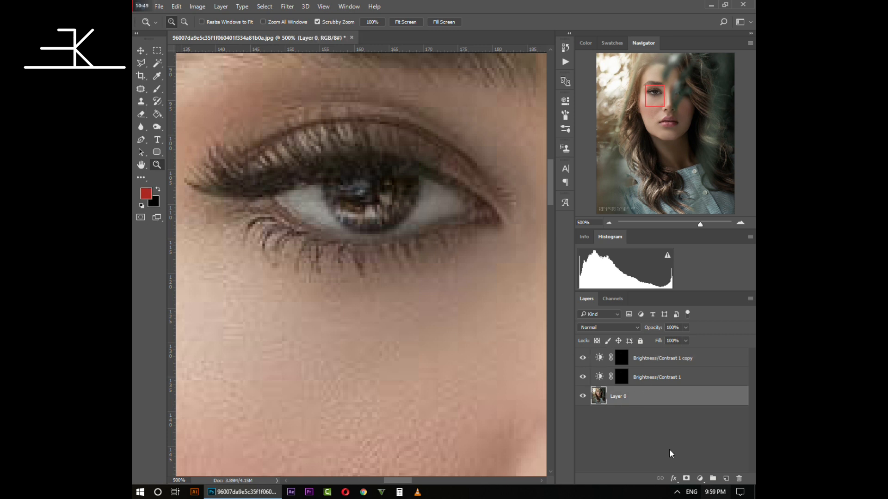
pyautogui.click(726, 479)
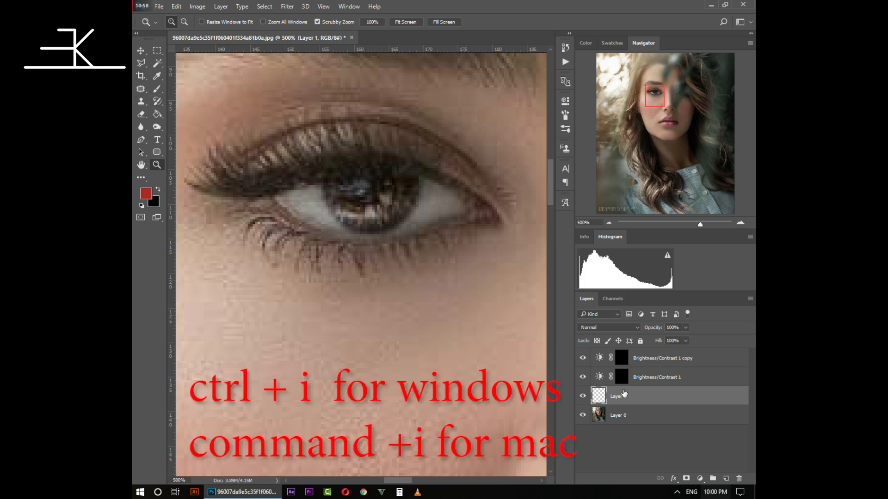
# Step: Give the new Layer 1 a layer mask and invert the mask to black
pyautogui.hotkey('ctrl', 'i')
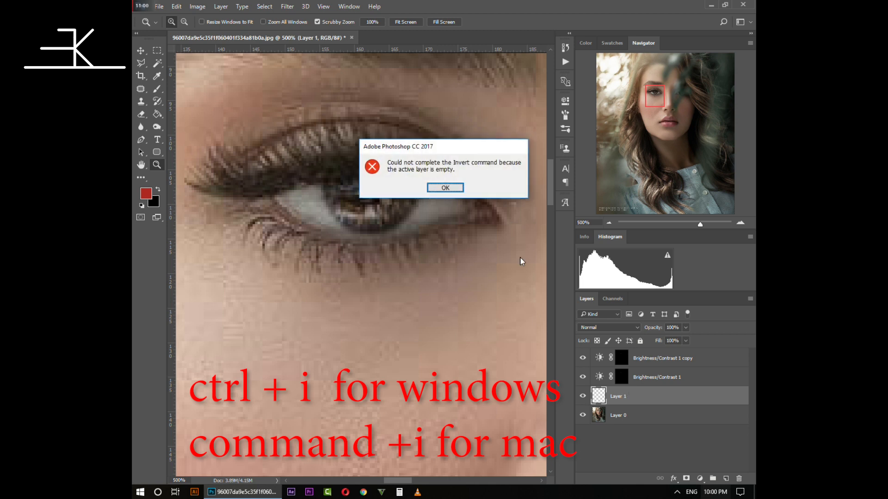
pyautogui.click(445, 188)
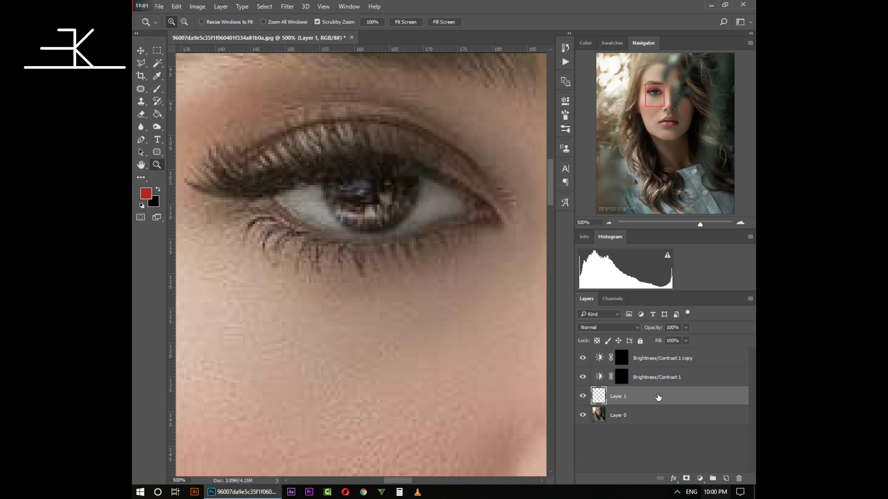
pyautogui.click(686, 478)
pyautogui.hotkey('ctrl', 'i')
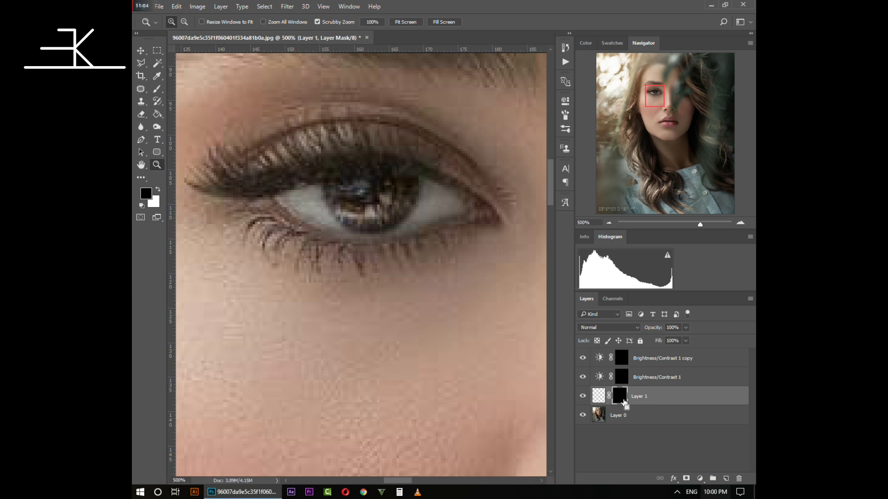
# Step: Set the Brush tool to a 15 px hard round tip, sized for the pupil
pyautogui.click(158, 92)
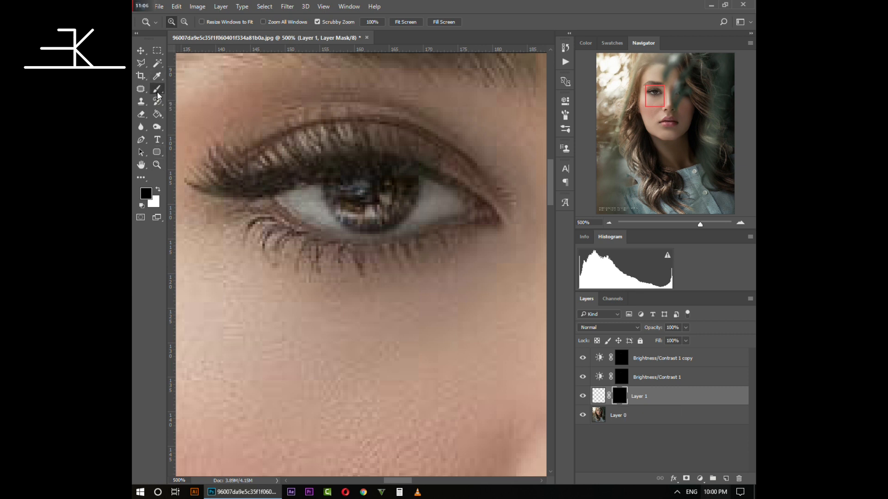
pyautogui.click(185, 88)
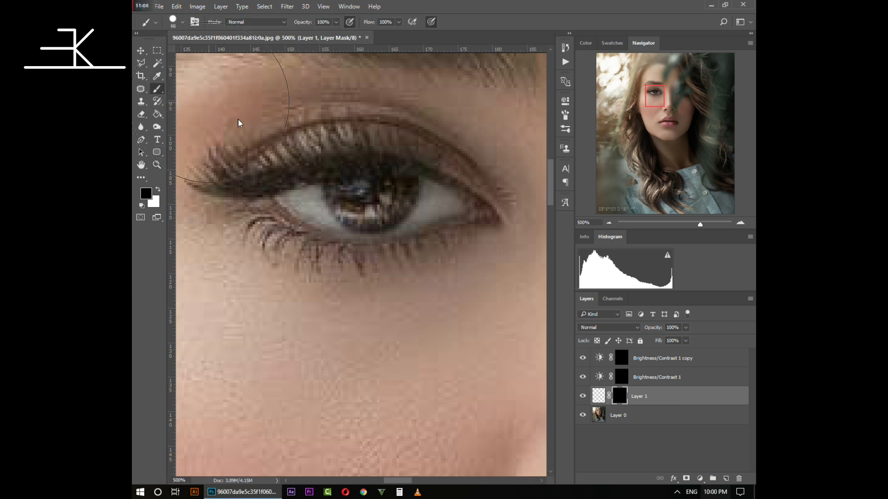
pyautogui.rightClick(375, 196)
pyautogui.click(434, 203)
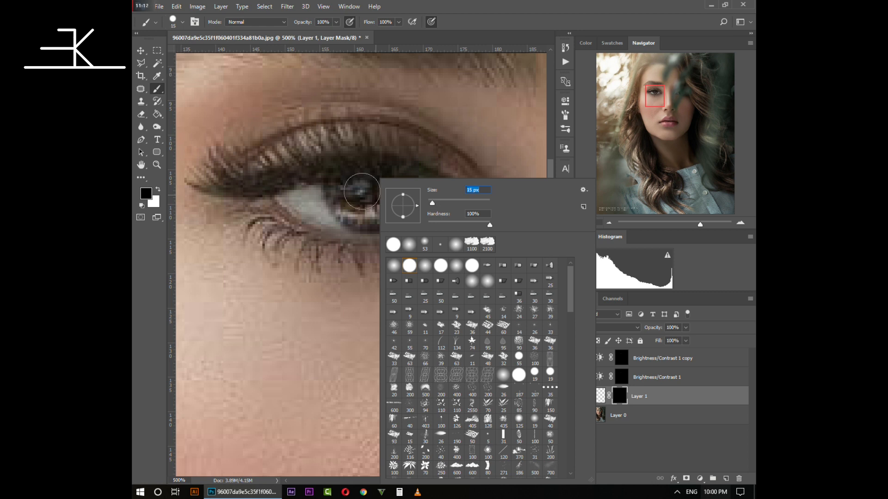
pyautogui.press('Return')
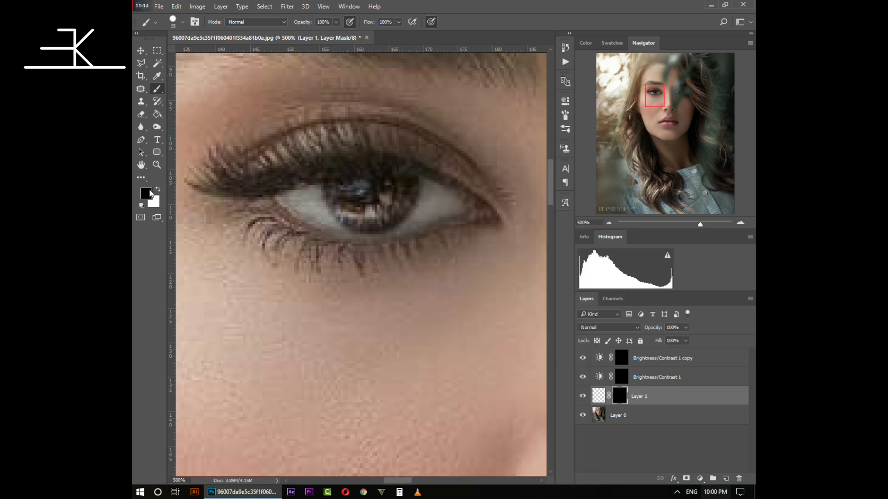
# Step: Target Layer 1's pixels instead of its mask, make the foreground colour white and paint a single dot over the pupil
pyautogui.click(157, 190)
pyautogui.click(597, 398)
pyautogui.click(361, 188)
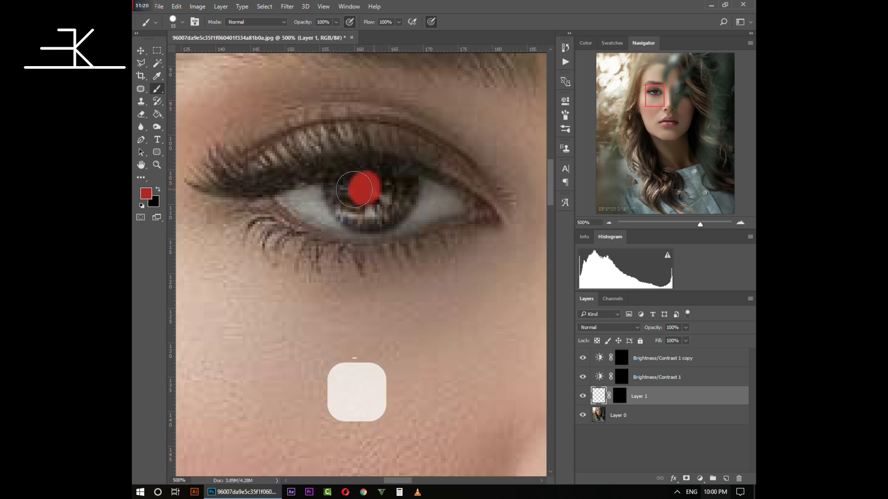
pyautogui.hotkey('ctrl', 'z')
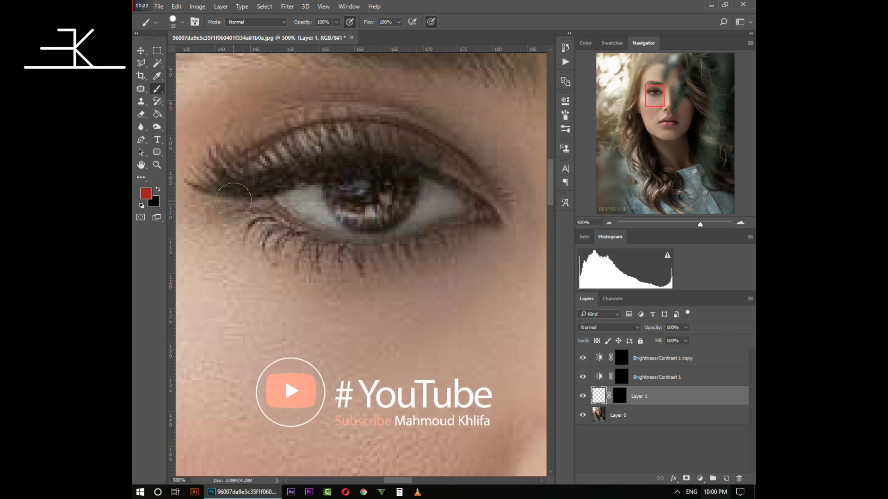
pyautogui.press('d')
pyautogui.press('x')
pyautogui.click(357, 188)
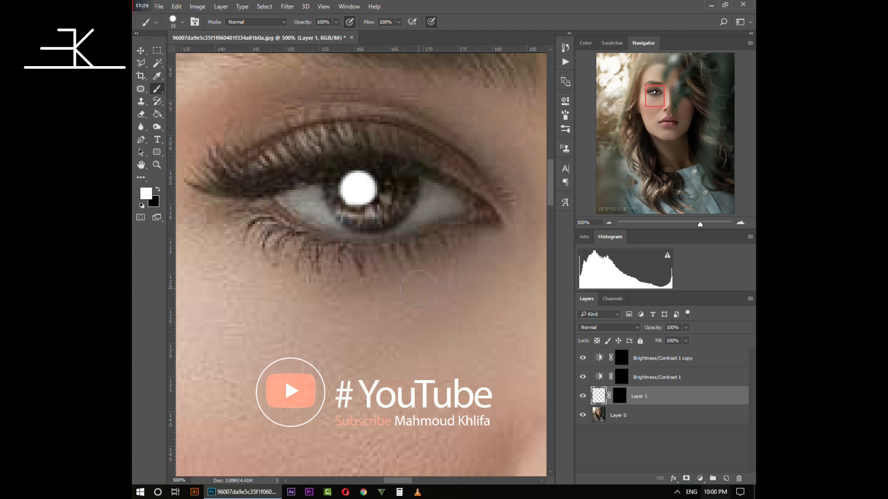
# Step: Undo the large white dot and paint a small highlight over the eye's light reflection with a 3 px white brush
pyautogui.hotkey('ctrl', 'z')
pyautogui.rightClick(380, 179)
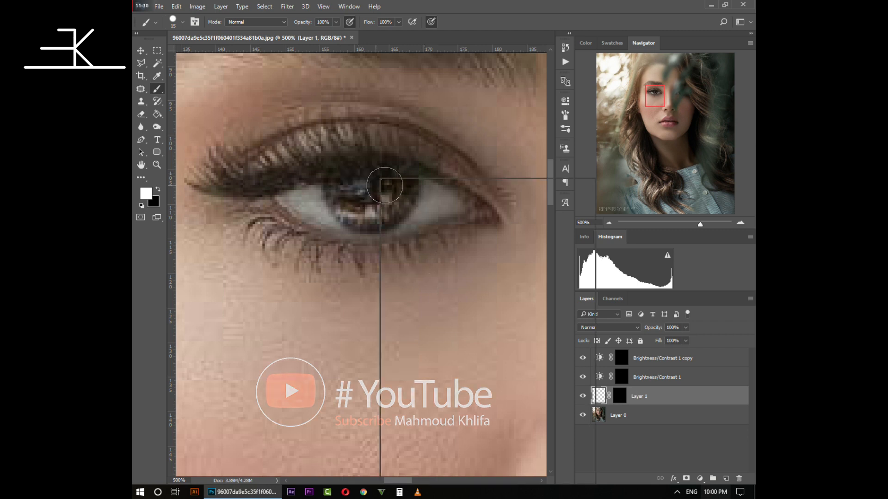
pyautogui.moveTo(431, 204); pyautogui.dragTo(429, 204)
pyautogui.moveTo(358, 191)
pyautogui.mouseDown()
pyautogui.moveTo(364, 183)
pyautogui.moveTo(353, 189)
pyautogui.moveTo(368, 191)
pyautogui.moveTo(353, 191)
pyautogui.mouseUp()
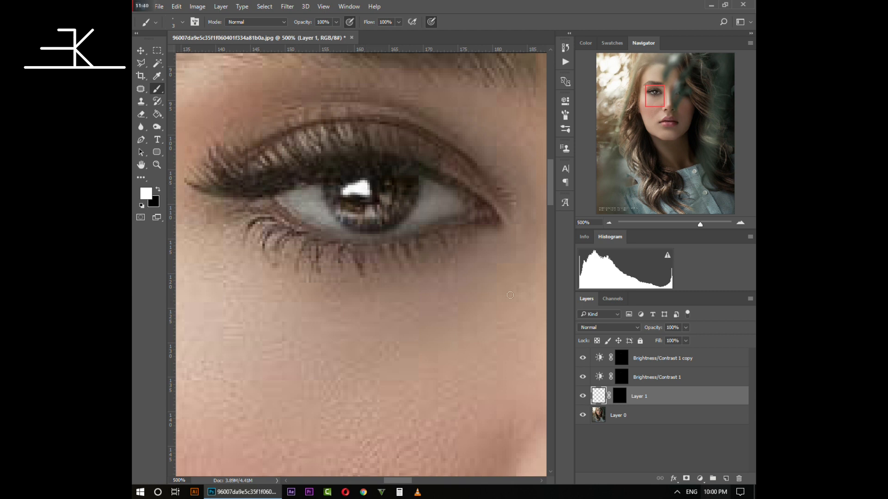
# Step: In Layer 1's Blending Options, split the Underlying Layer black slider to 0 / 180
pyautogui.rightClick(622, 398)
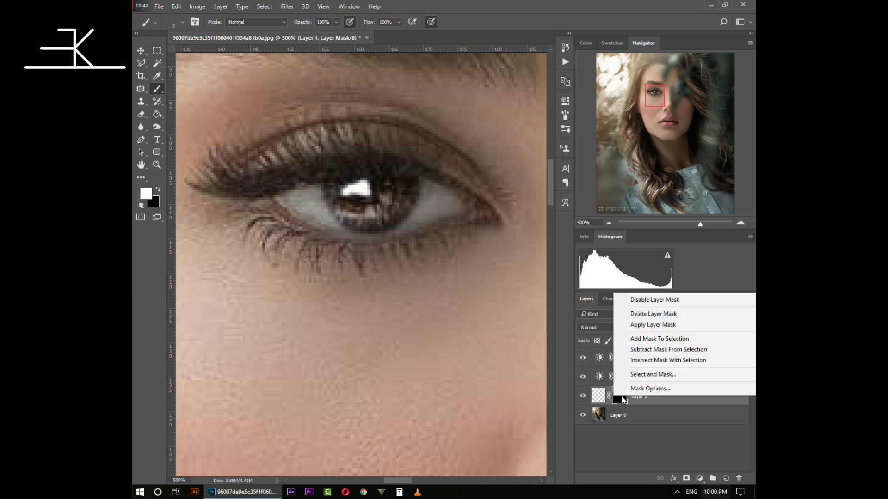
pyautogui.rightClick(604, 400)
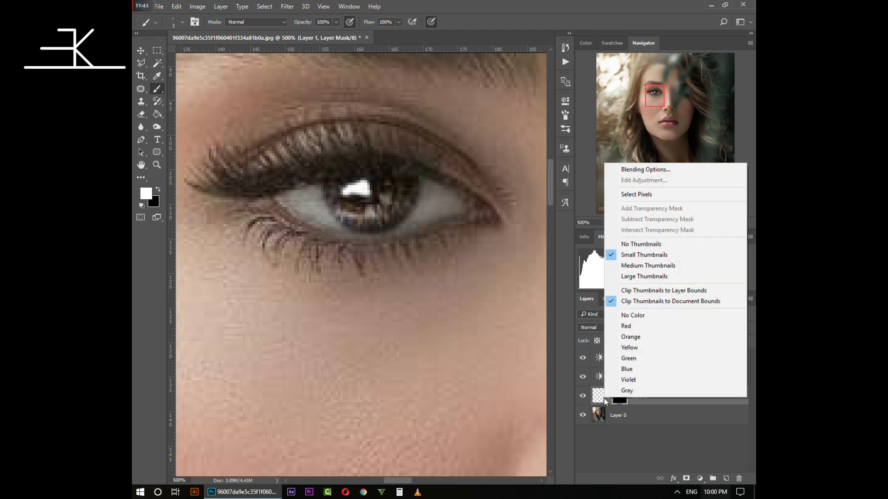
pyautogui.click(693, 170)
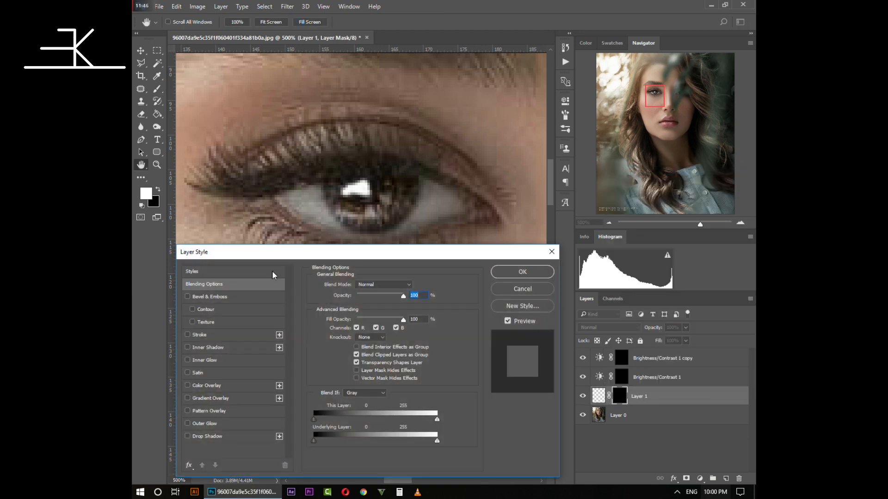
pyautogui.moveTo(271, 258); pyautogui.dragTo(532, 234)
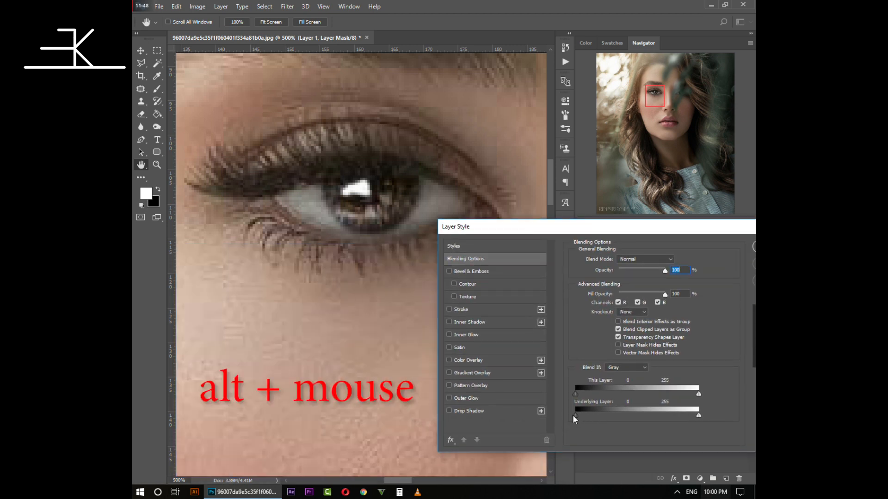
pyautogui.moveTo(592, 415); pyautogui.dragTo(553, 415)
pyautogui.keyDown('alt'); pyautogui.moveTo(575, 415); pyautogui.dragTo(662, 415); pyautogui.keyUp('alt')
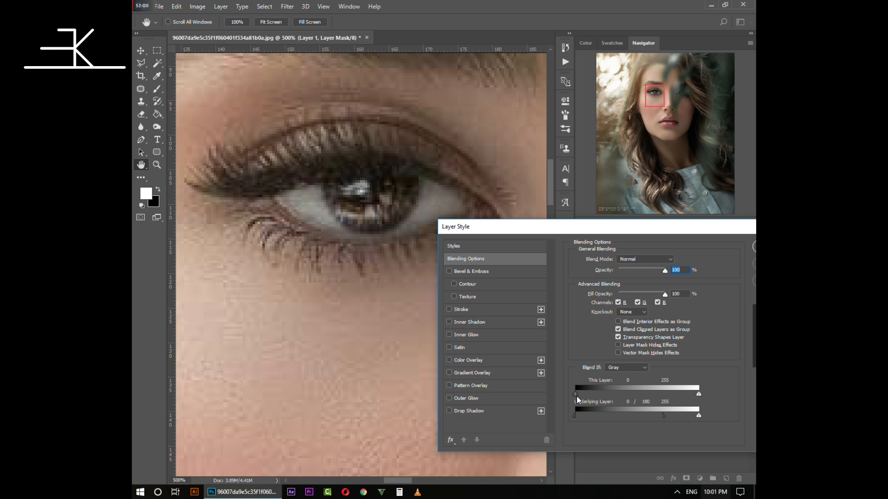
# Step: Apply Layer 1's Gray Blend If with the Underlying Layer black slider split at 0 / 76, and set the layer's fill to 50%
pyautogui.moveTo(576, 396); pyautogui.dragTo(593, 397)
pyautogui.click(630, 369)
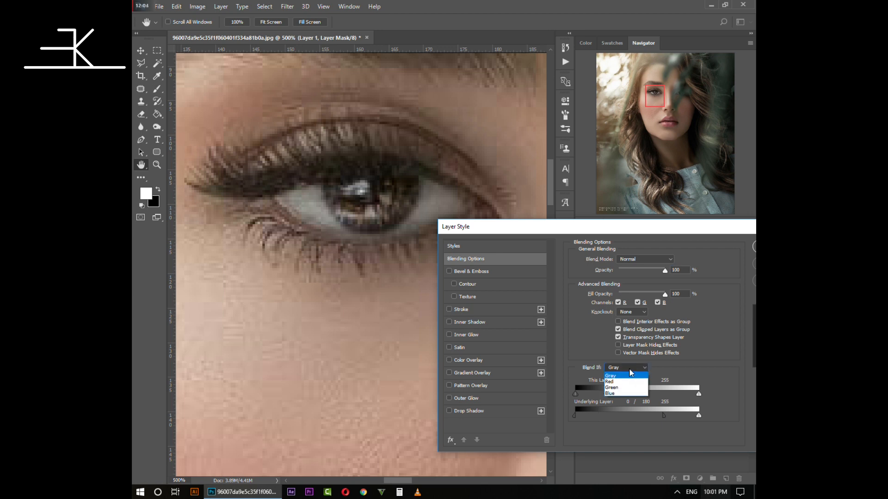
pyautogui.click(620, 355)
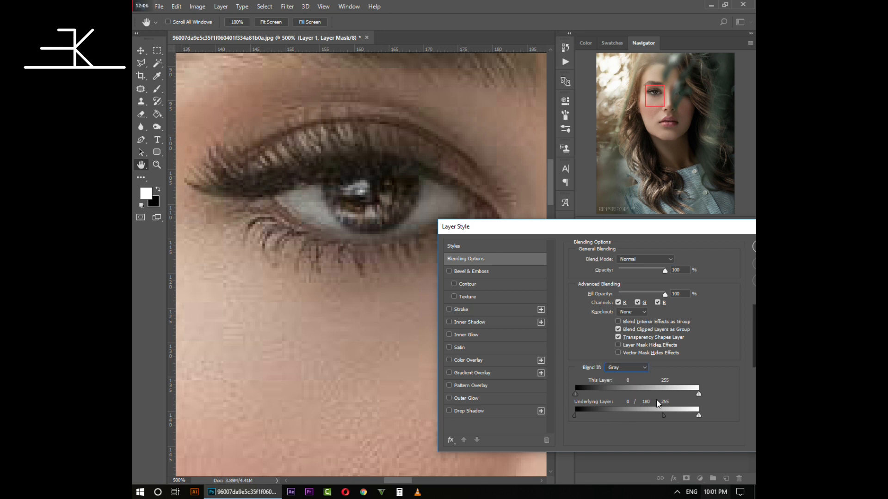
pyautogui.moveTo(658, 416); pyautogui.dragTo(612, 415)
pyautogui.moveTo(660, 227); pyautogui.dragTo(458, 223)
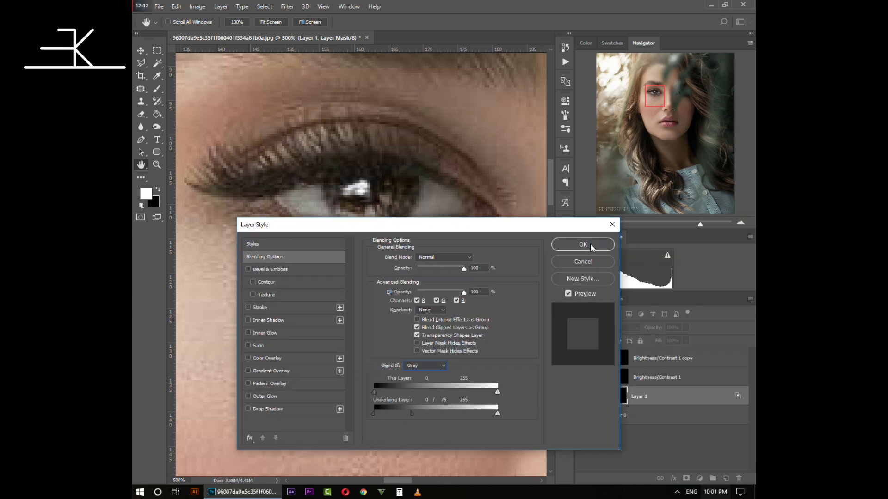
pyautogui.click(590, 243)
pyautogui.press('b')
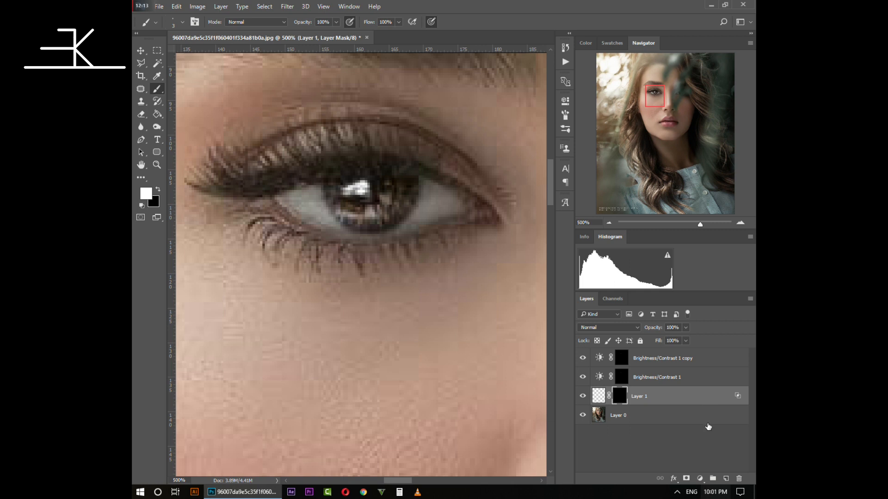
pyautogui.click(646, 399)
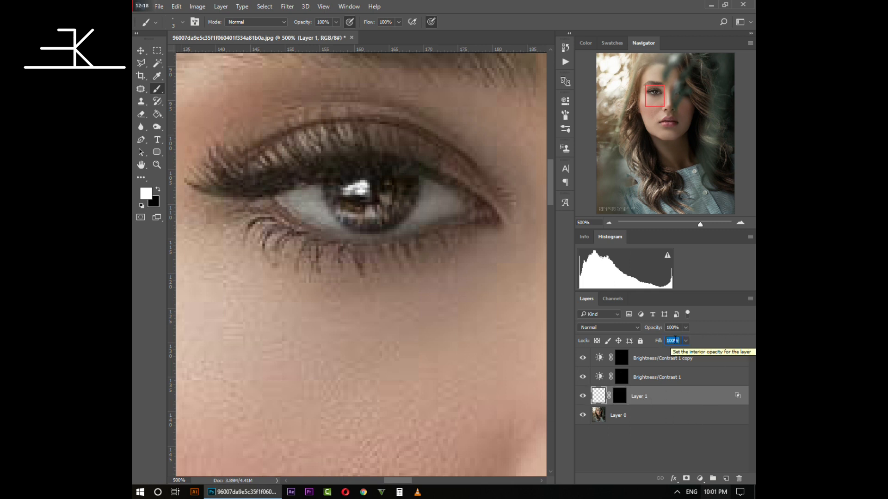
pyautogui.write('50')
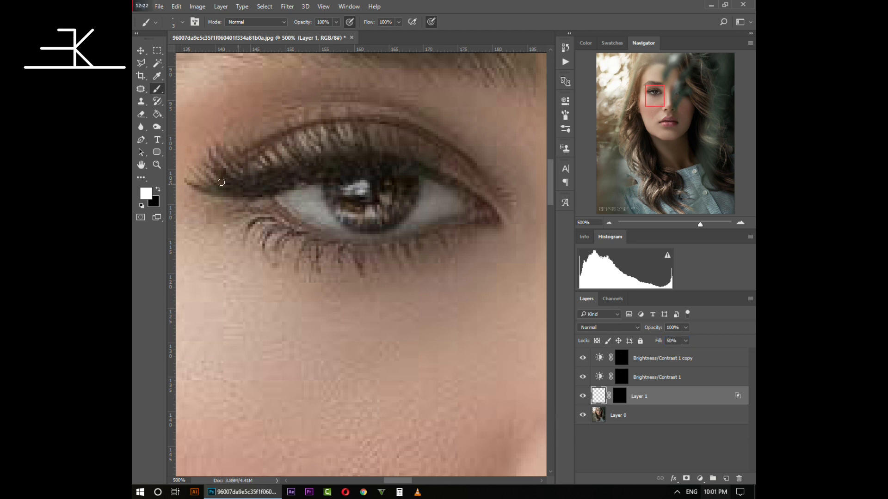
# Step: Compare the whole portrait with and without the layers above Layer 0
pyautogui.click(156, 165)
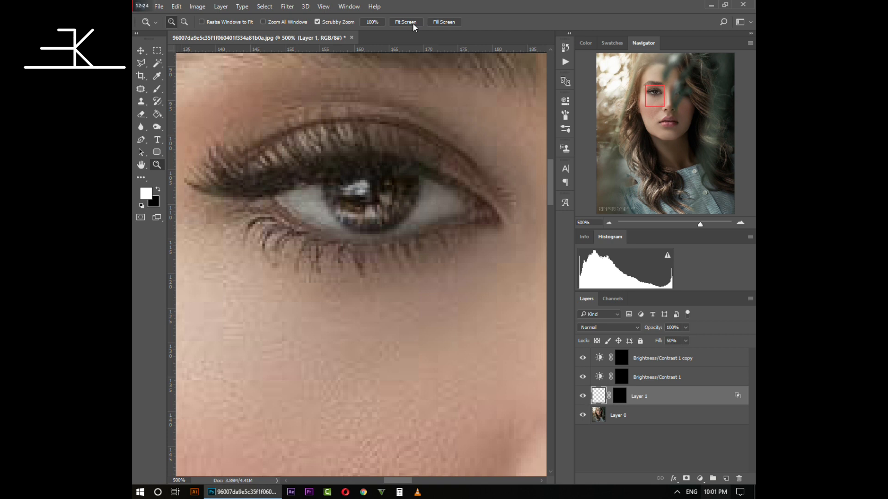
pyautogui.click(412, 23)
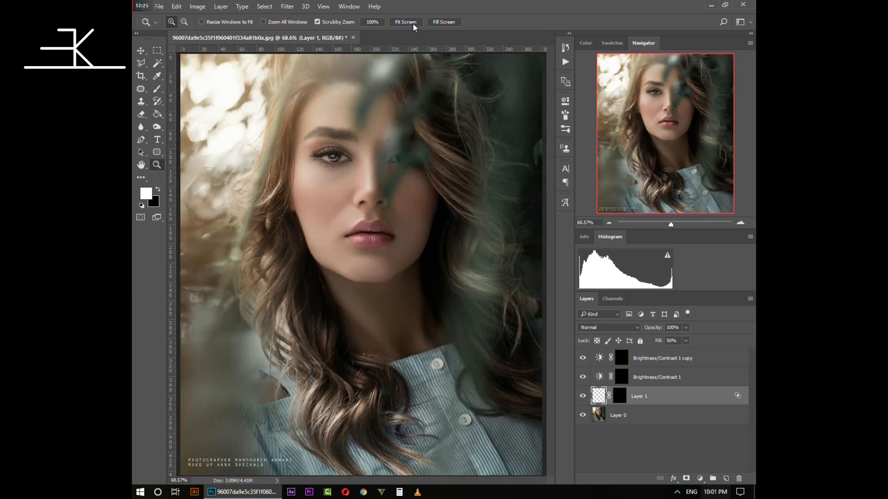
pyautogui.keyDown('alt'); pyautogui.click(583, 415); pyautogui.keyUp('alt')
pyautogui.keyDown('alt'); pyautogui.click(584, 422); pyautogui.keyUp('alt')
pyautogui.keyDown('alt'); pyautogui.click(584, 416); pyautogui.keyUp('alt')
pyautogui.keyDown('alt'); pyautogui.click(584, 419); pyautogui.keyUp('alt')
pyautogui.keyDown('alt'); pyautogui.click(584, 416); pyautogui.keyUp('alt')
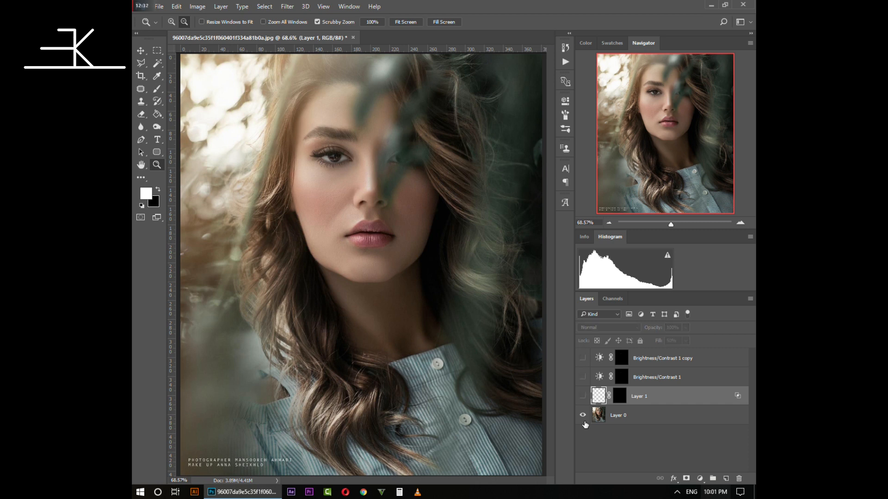
pyautogui.keyDown('alt'); pyautogui.click(584, 416); pyautogui.keyUp('alt')
# Step: Examine the face at 200% zoom with the layers above Layer 0 hidden and shown
pyautogui.click(332, 141)
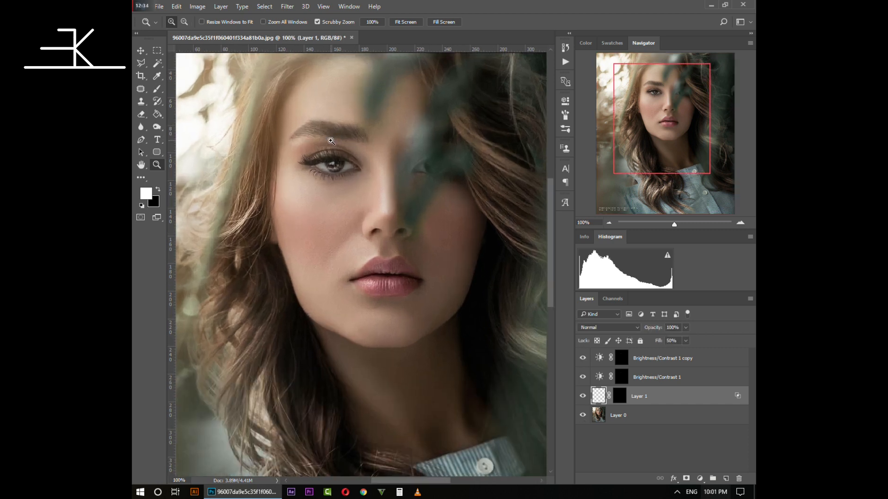
pyautogui.click(331, 141)
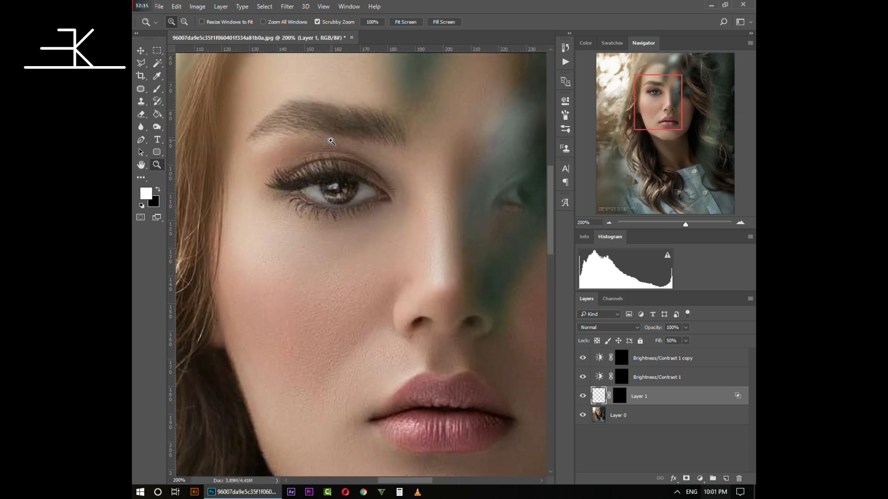
pyautogui.keyDown('alt'); pyautogui.click(588, 416); pyautogui.keyUp('alt')
pyautogui.keyDown('alt'); pyautogui.click(588, 416); pyautogui.keyUp('alt')
pyautogui.keyDown('alt'); pyautogui.click(588, 415); pyautogui.keyUp('alt')
pyautogui.keyDown('alt'); pyautogui.click(588, 416); pyautogui.keyUp('alt')
# Step: Delete Layer 1 and both Brightness/Contrast layers, keeping only Layer 0
pyautogui.click(401, 22)
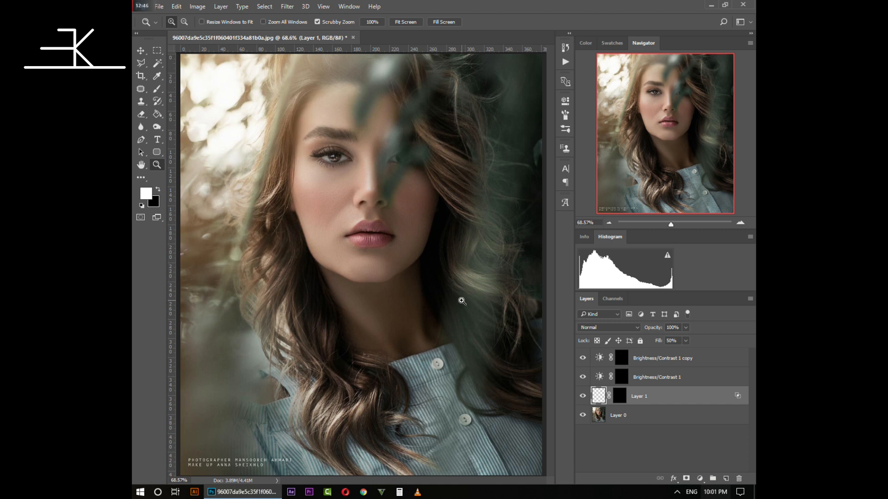
pyautogui.keyDown('shift'); pyautogui.click(669, 359); pyautogui.keyUp('shift')
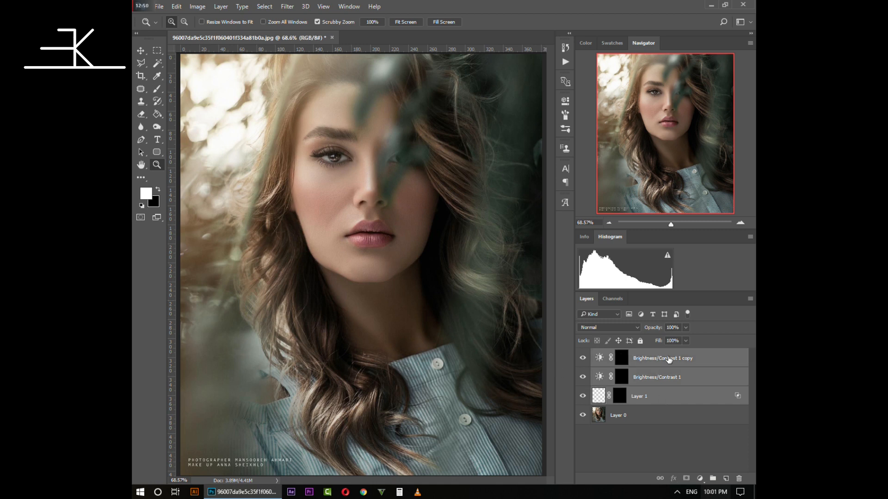
pyautogui.press('Delete')
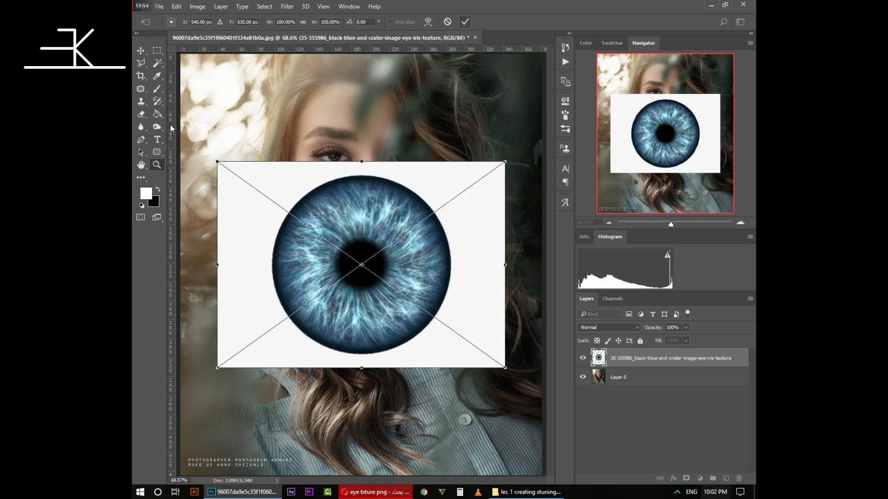
# Step: Commit the placed iris texture image, rasterize it and remove its white background with the Magic Eraser
pyautogui.press('Return')
pyautogui.rightClick(141, 117)
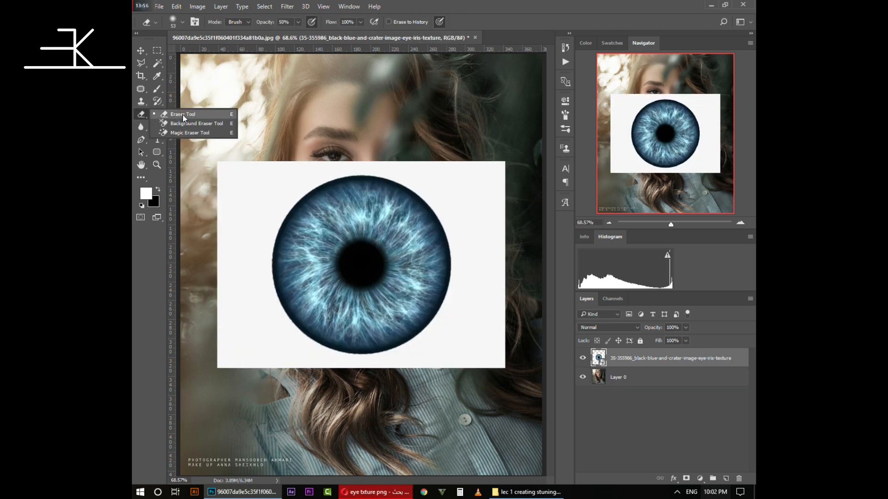
pyautogui.click(185, 132)
pyautogui.click(250, 194)
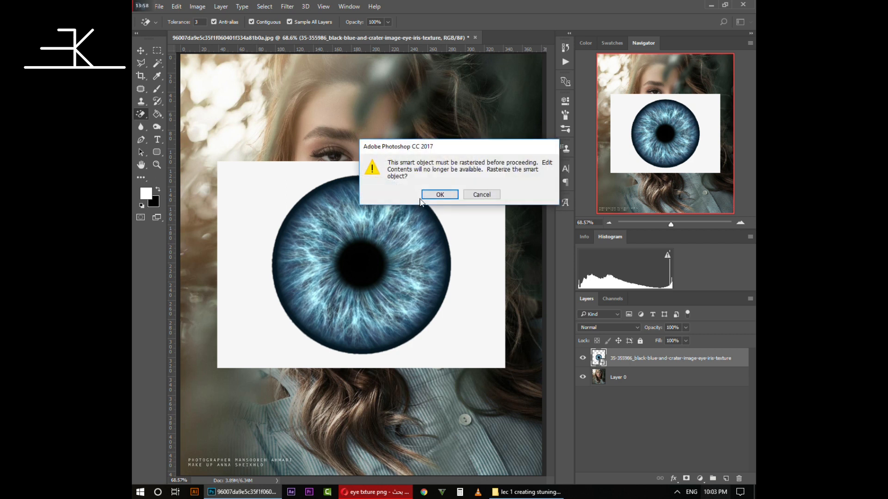
pyautogui.click(437, 196)
pyautogui.click(274, 208)
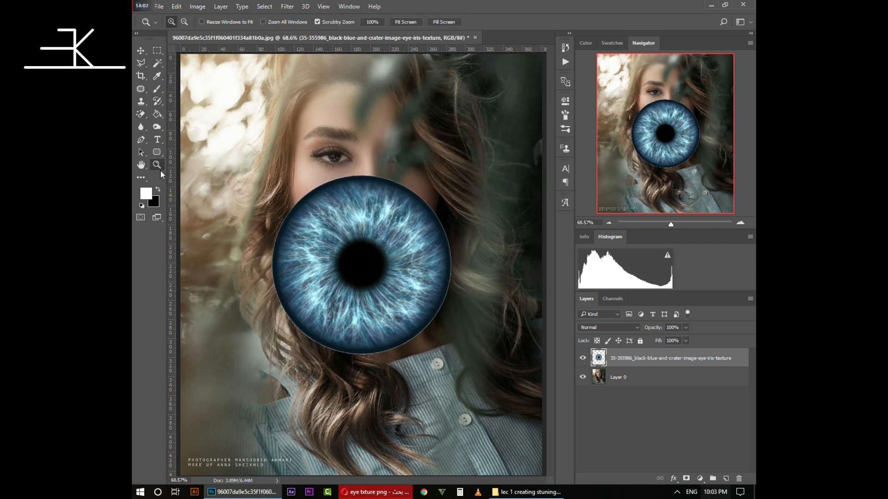
# Step: Scale the iris texture proportionally to 8.75% over the unobstructed eye and set its layer fill to 18%
pyautogui.press('z')
pyautogui.click(370, 267)
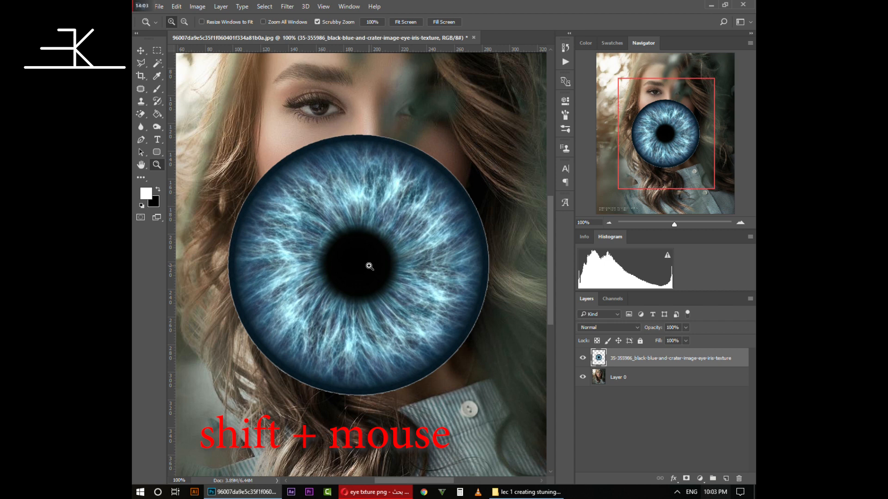
pyautogui.click(141, 51)
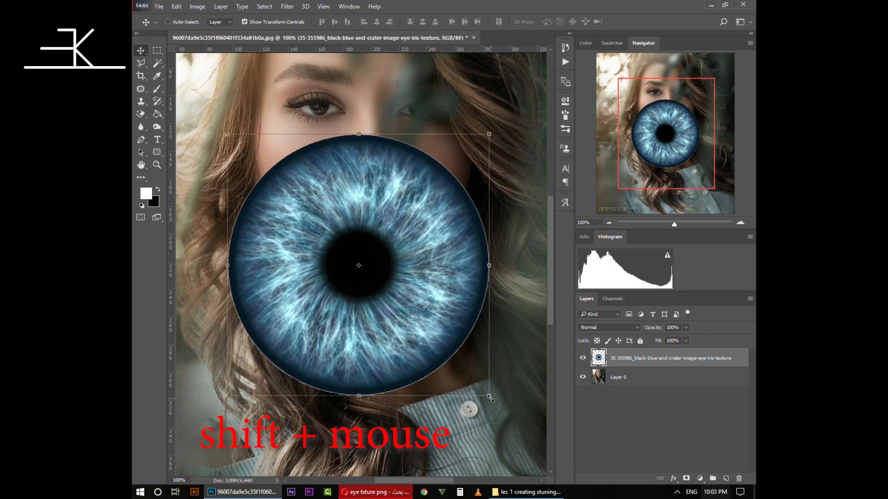
pyautogui.moveTo(490, 397); pyautogui.dragTo(250, 157)
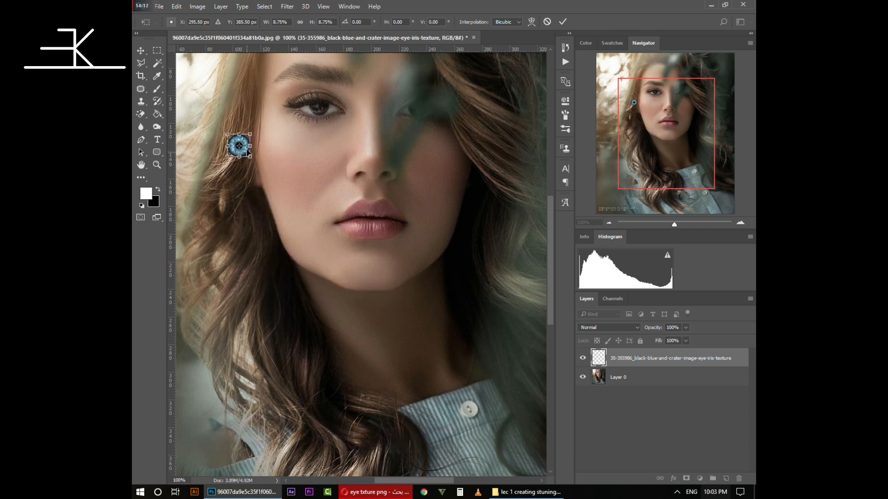
pyautogui.moveTo(327, 116); pyautogui.dragTo(326, 111)
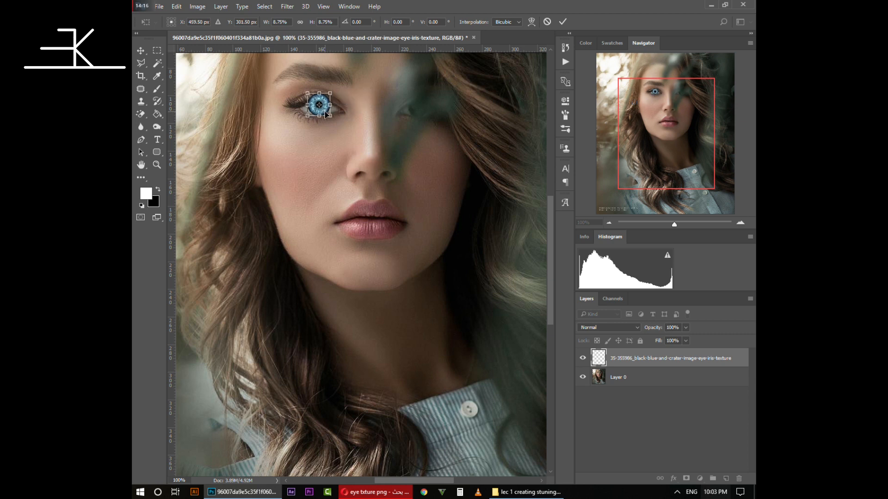
pyautogui.press('Return')
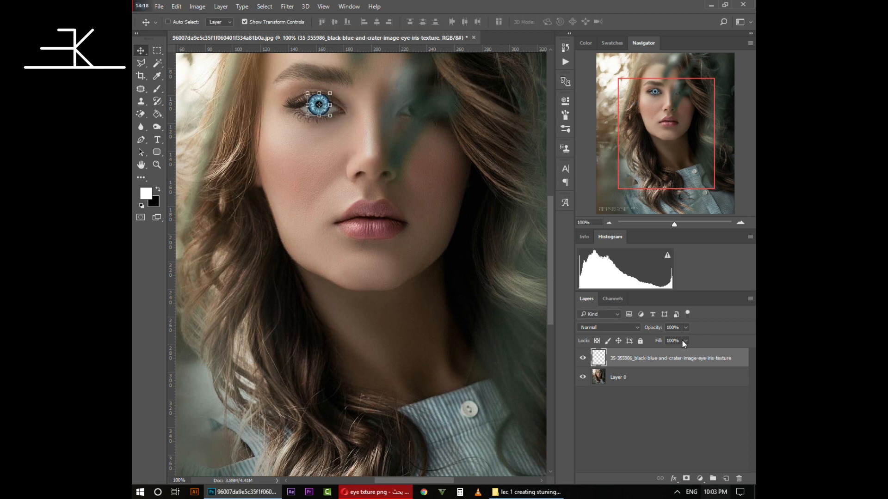
pyautogui.click(684, 341)
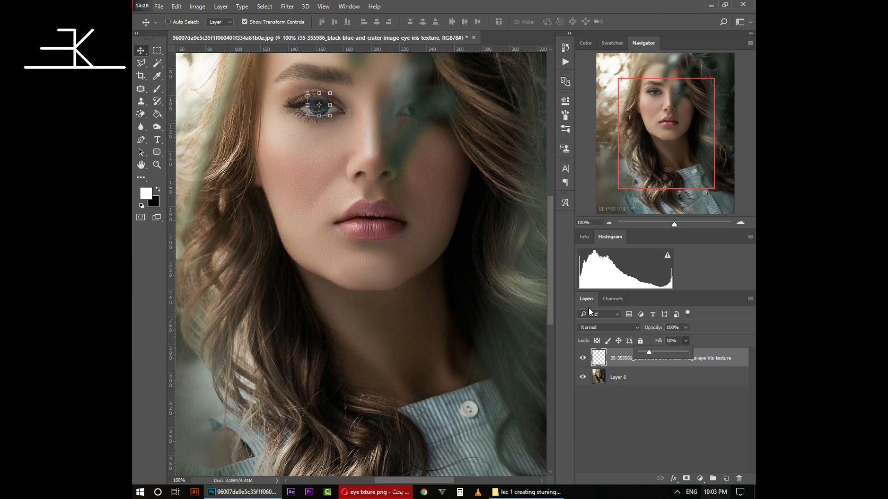
# Step: Shrink the iris texture proportionally to 91.49% and align it with the natural iris in close-up
pyautogui.click(154, 168)
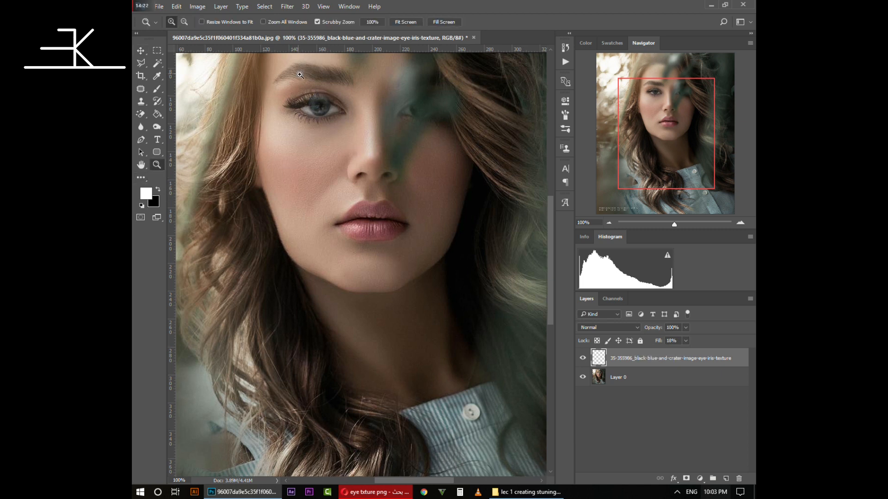
pyautogui.click(319, 117)
pyautogui.click(319, 118)
pyautogui.click(319, 118)
pyautogui.click(319, 117)
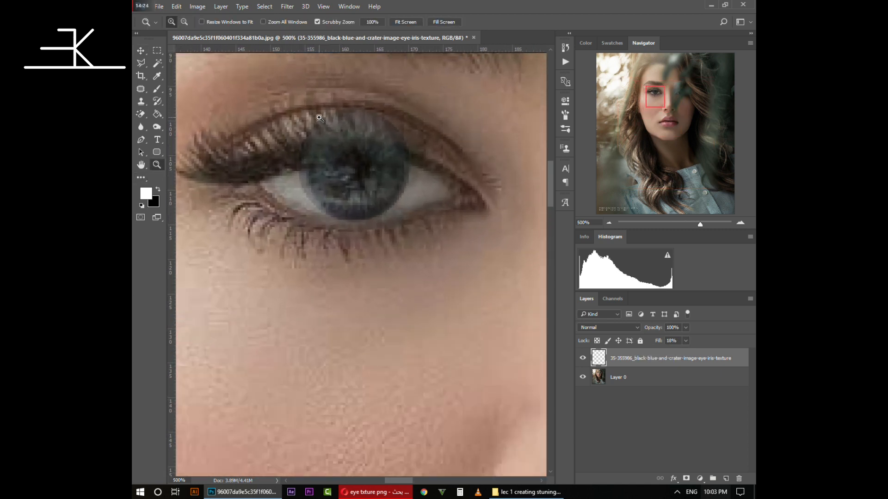
pyautogui.click(141, 50)
pyautogui.moveTo(386, 184)
pyautogui.mouseDown()
pyautogui.moveTo(408, 177)
pyautogui.moveTo(448, 129)
pyautogui.moveTo(396, 161)
pyautogui.moveTo(386, 183)
pyautogui.mouseUp()
pyautogui.moveTo(301, 165); pyautogui.dragTo(307, 165)
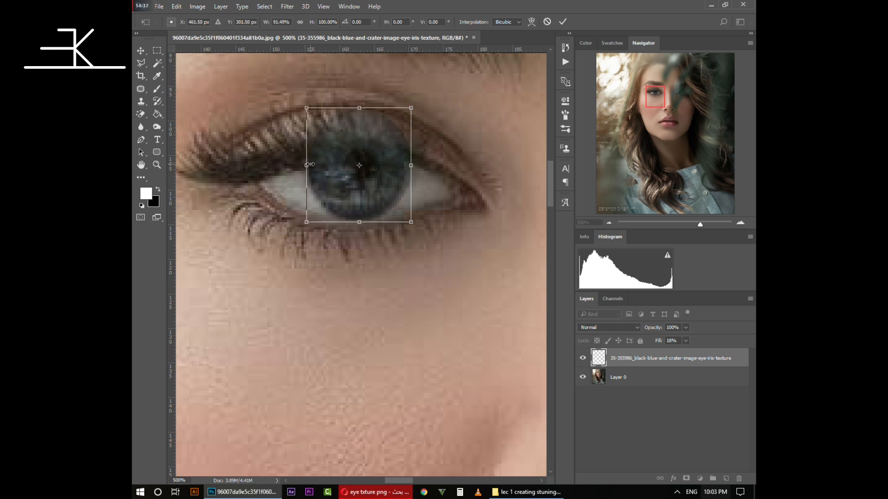
pyautogui.click(300, 22)
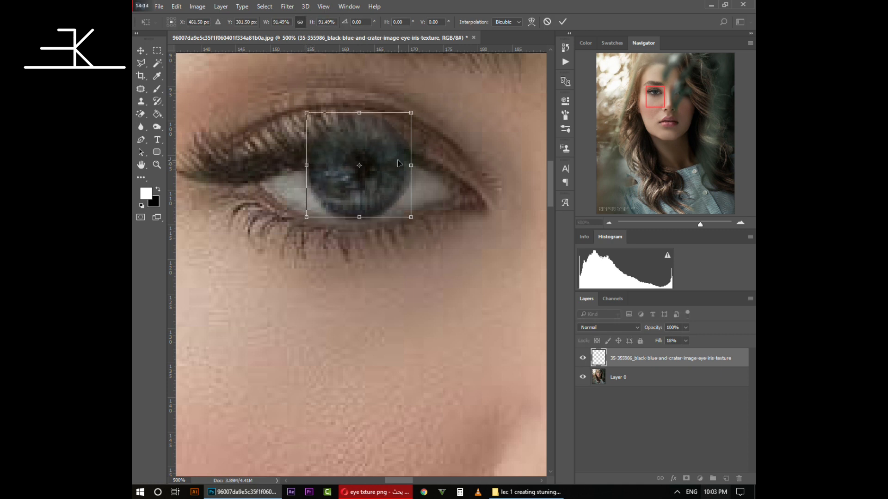
pyautogui.press('Return')
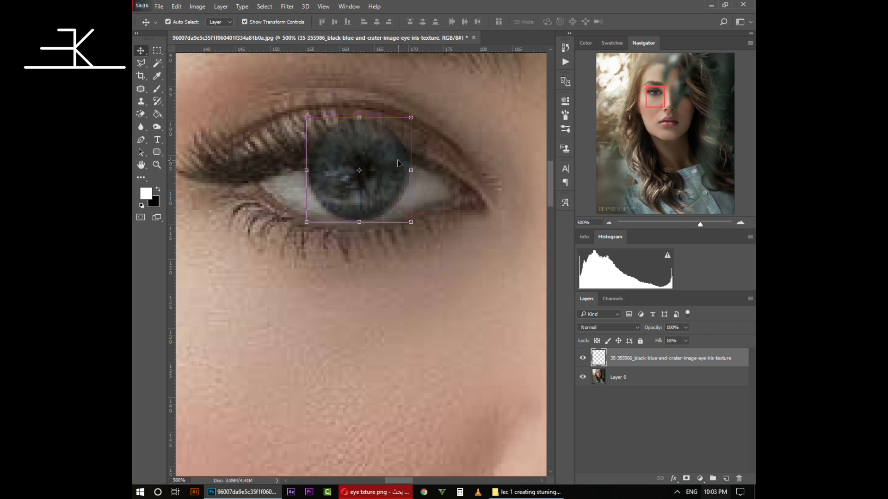
# Step: Nudge the iris texture into alignment with the natural iris and set its layer fill to 100%
pyautogui.press('Down')
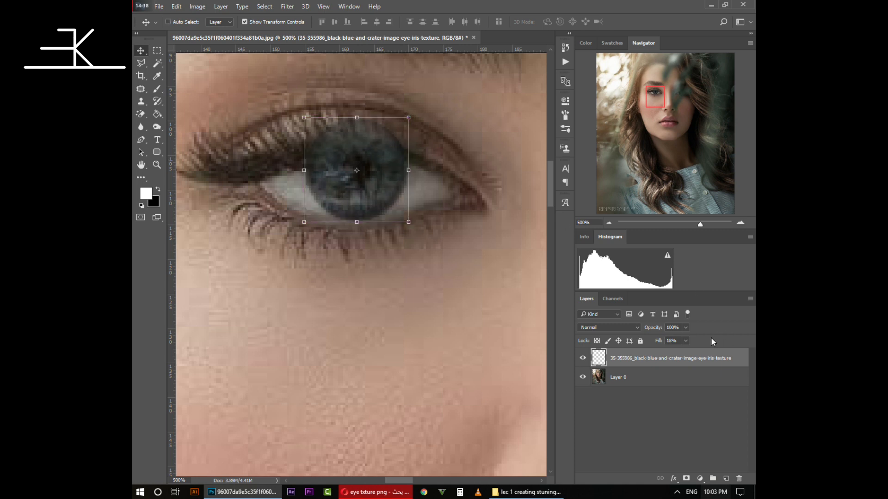
pyautogui.click(686, 341)
pyautogui.moveTo(700, 355); pyautogui.dragTo(757, 350)
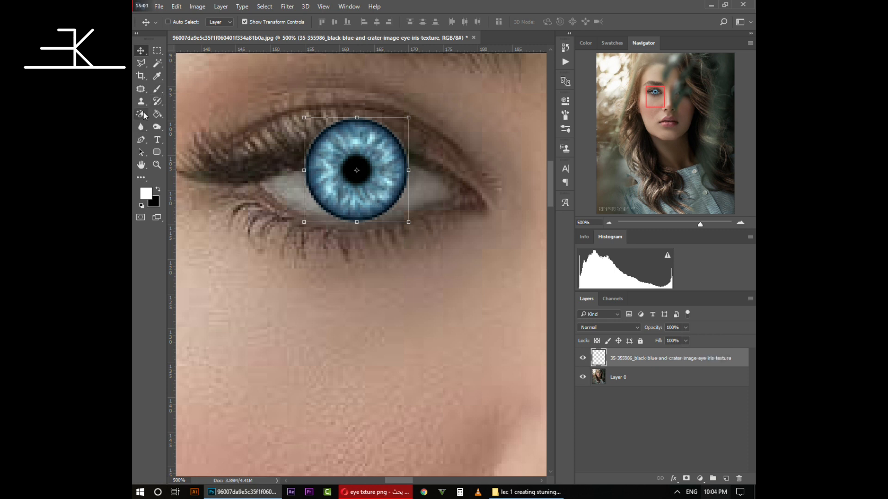
# Step: Erase the iris texture where the upper eyelid and lashes cover it, using a soft 53 px Eraser at 50% opacity, and undo the last stroke
pyautogui.click(140, 113)
pyautogui.rightClick(140, 114)
pyautogui.click(179, 115)
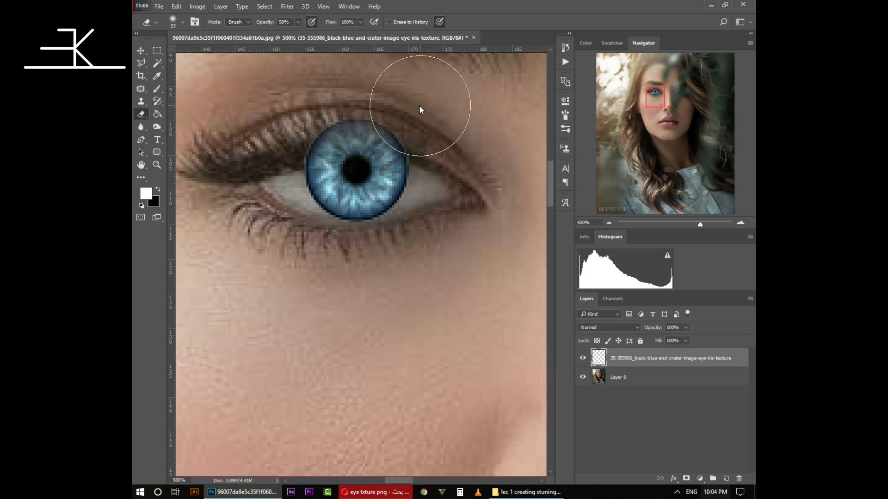
pyautogui.moveTo(270, 95)
pyautogui.mouseDown()
pyautogui.moveTo(338, 88)
pyautogui.moveTo(425, 110)
pyautogui.moveTo(402, 94)
pyautogui.moveTo(303, 91)
pyautogui.moveTo(440, 107)
pyautogui.moveTo(323, 93)
pyautogui.moveTo(436, 102)
pyautogui.moveTo(416, 102)
pyautogui.mouseUp()
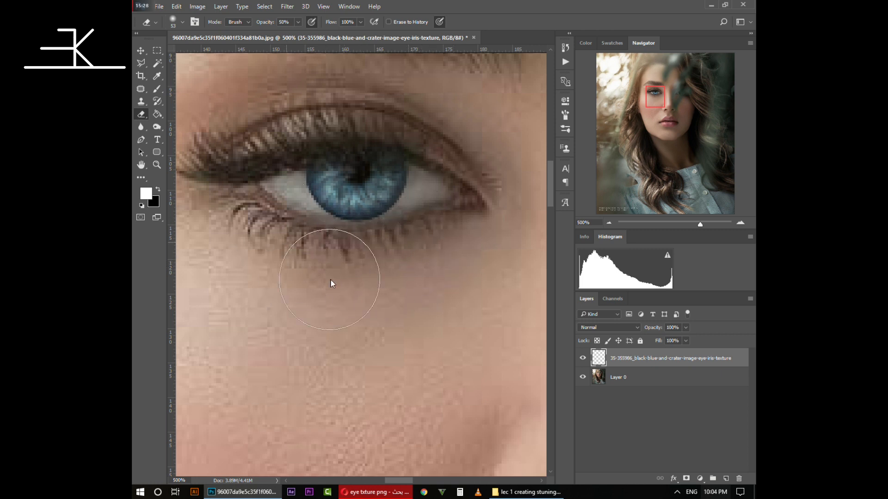
pyautogui.hotkey('ctrl', 'z')
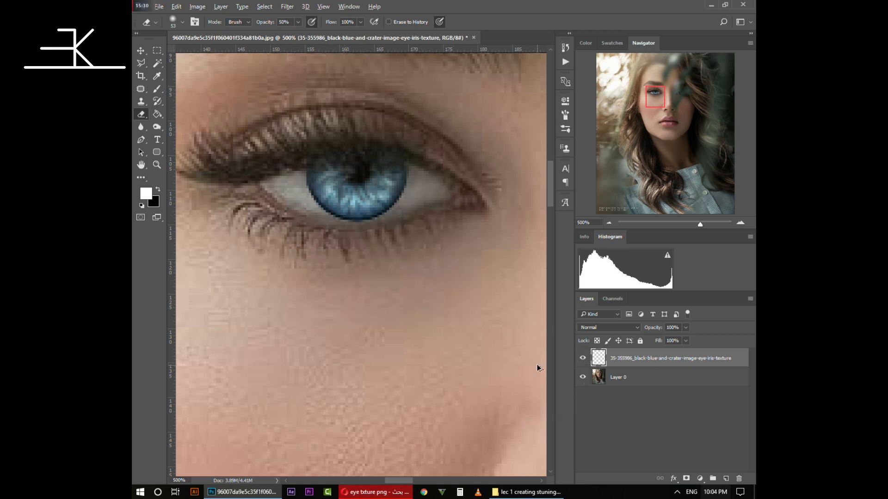
# Step: Add an Inner Shadow effect to the iris texture layer and set its colour to grey #727272
pyautogui.rightClick(641, 360)
pyautogui.click(539, 36)
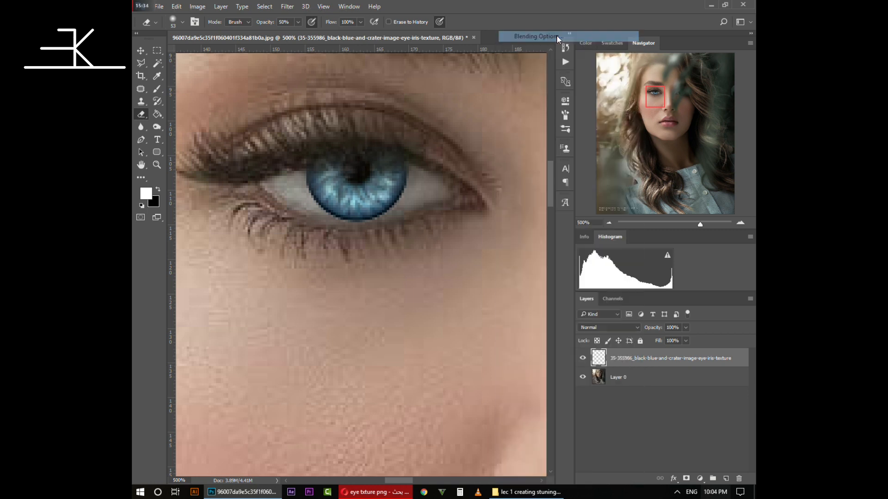
pyautogui.moveTo(422, 227); pyautogui.dragTo(629, 206)
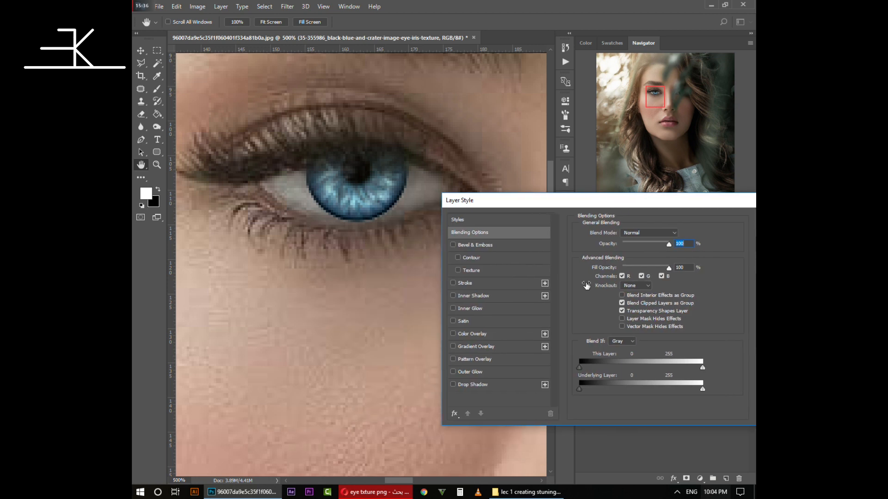
pyautogui.click(493, 295)
pyautogui.click(688, 237)
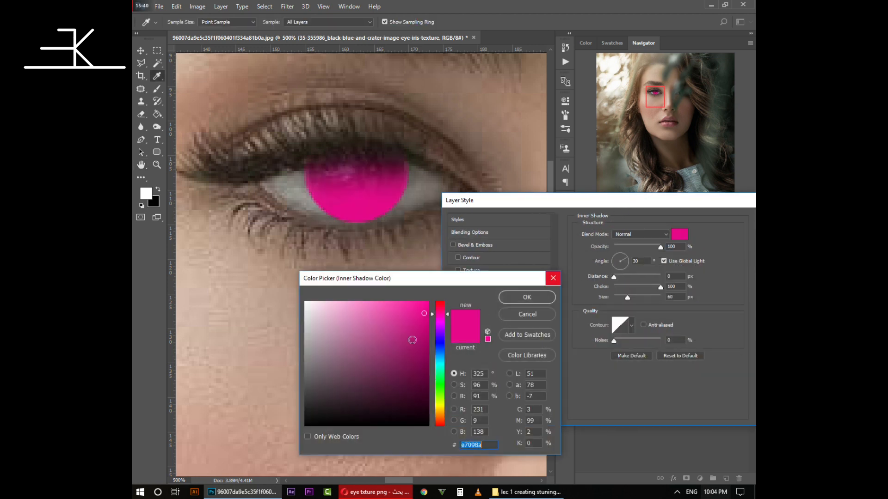
pyautogui.moveTo(384, 349); pyautogui.dragTo(290, 366)
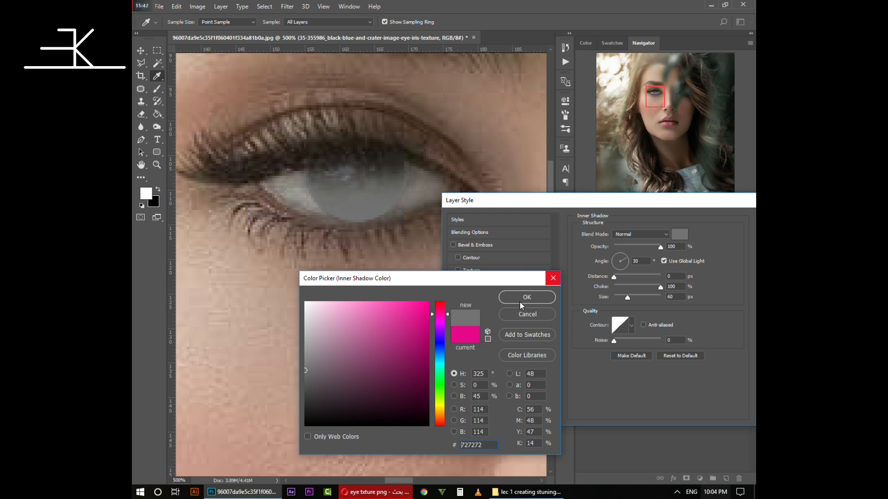
pyautogui.click(520, 301)
# Step: Set the Inner Shadow opacity to 45%, with choke at 0% and size at 0 px
pyautogui.moveTo(644, 248); pyautogui.dragTo(634, 248)
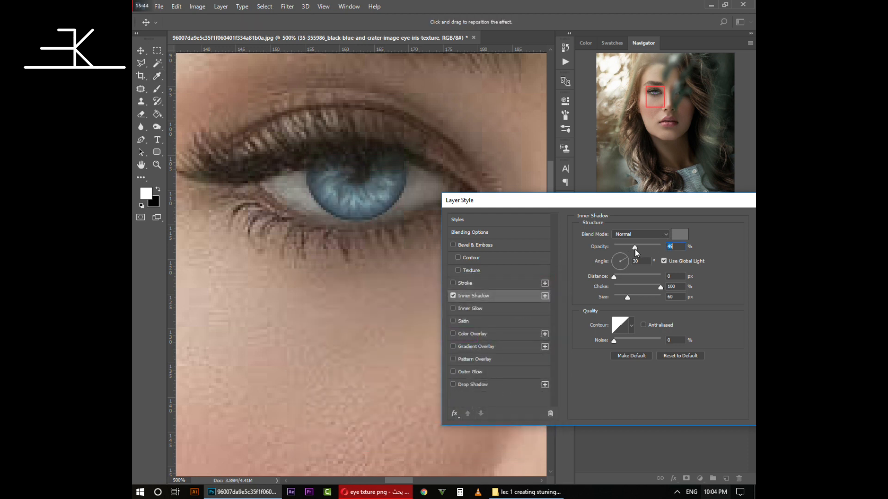
pyautogui.moveTo(621, 285); pyautogui.dragTo(660, 287)
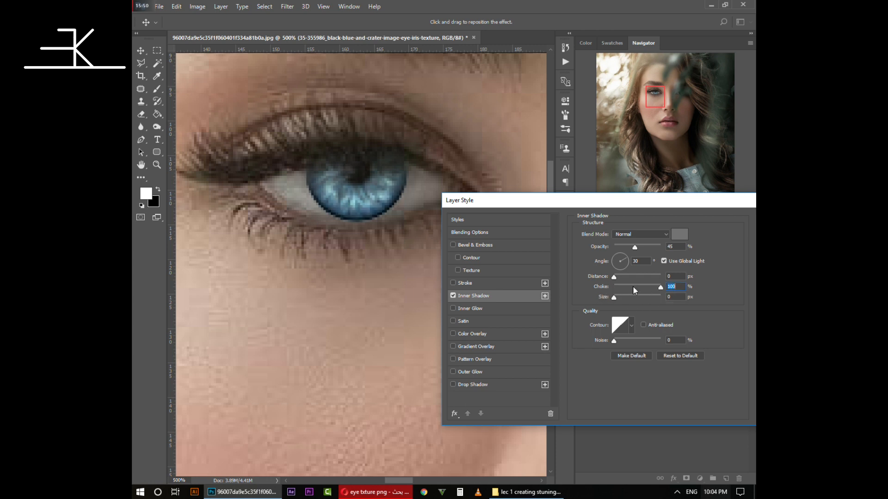
pyautogui.click(618, 300)
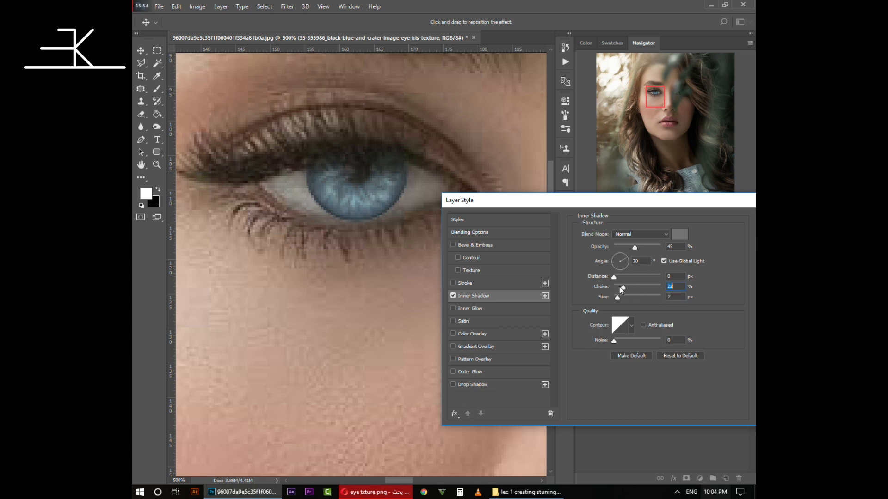
pyautogui.moveTo(621, 290)
pyautogui.mouseDown()
pyautogui.moveTo(606, 290)
pyautogui.moveTo(612, 298)
pyautogui.mouseUp()
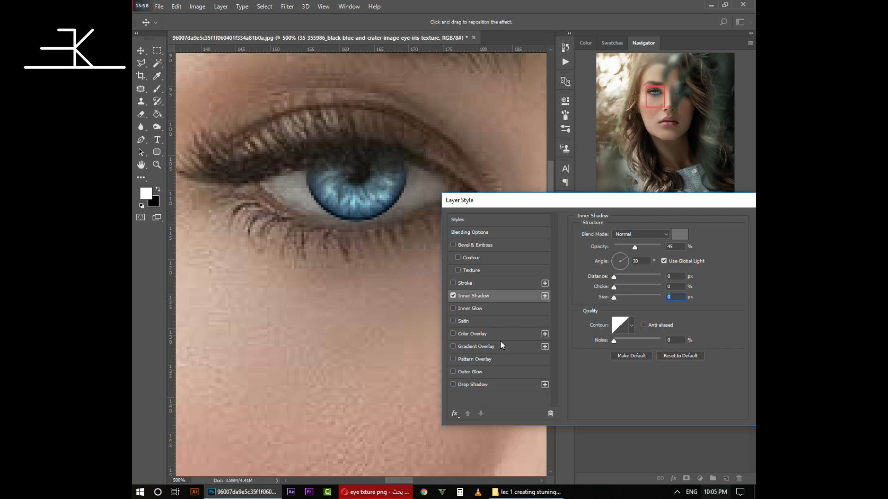
# Step: Add a black Drop Shadow to the iris layer with a 90° angle, 0 px distance, 0% spread and 2 px size
pyautogui.click(470, 385)
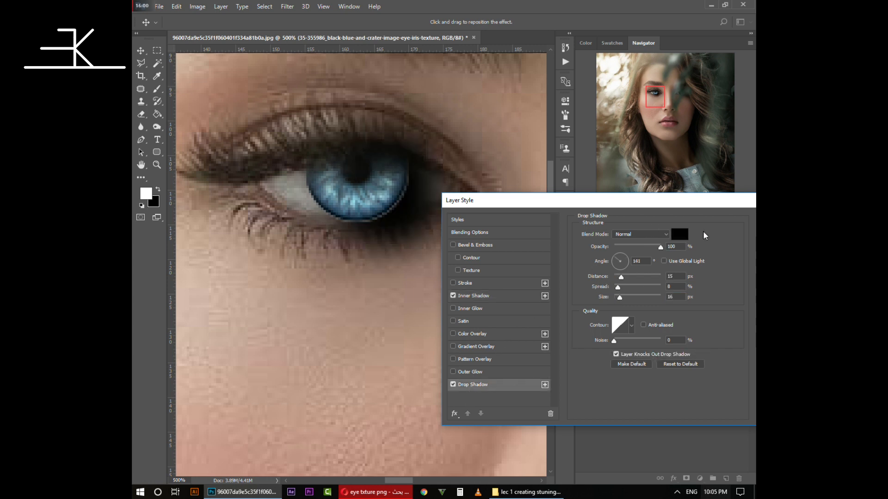
pyautogui.moveTo(624, 278); pyautogui.dragTo(561, 282)
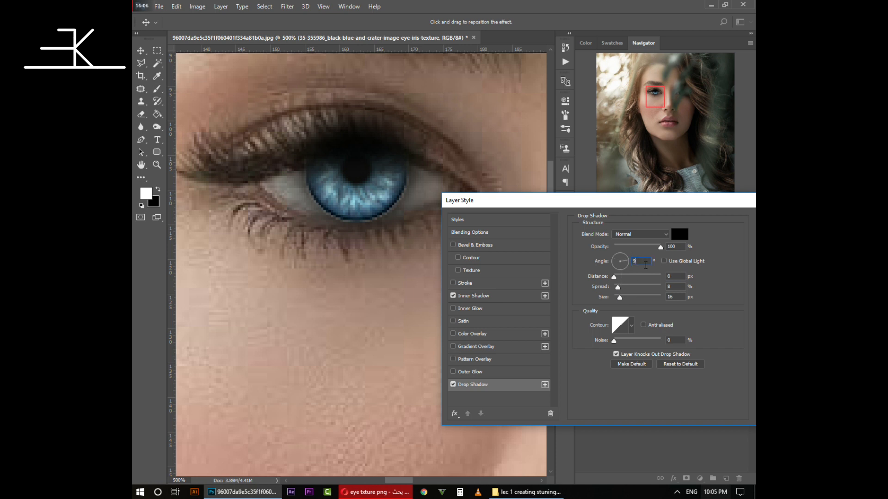
pyautogui.moveTo(614, 277); pyautogui.dragTo(613, 300)
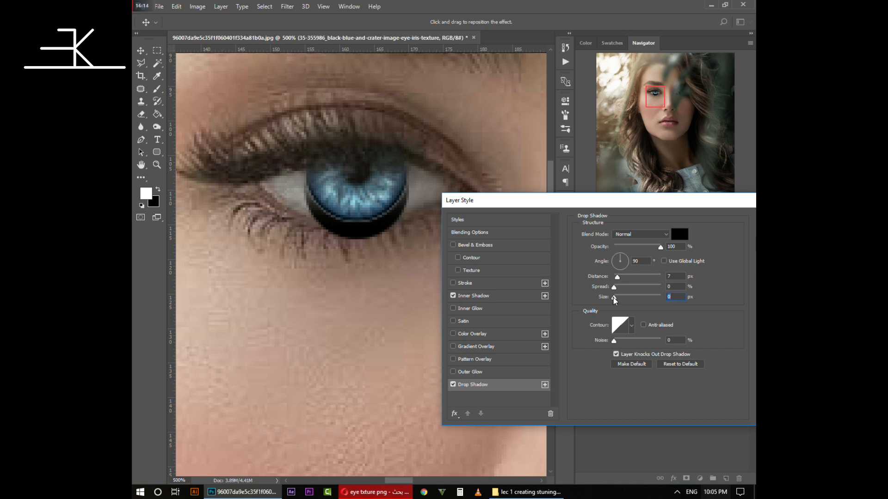
pyautogui.write('0')
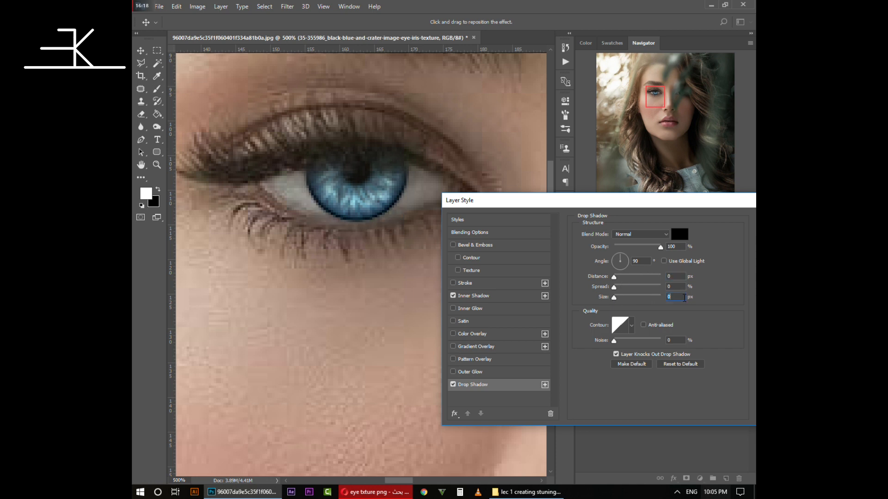
pyautogui.write('2')
# Step: Increase the Inner Shadow size by 1 px and apply the layer style to the iris texture
pyautogui.click(497, 298)
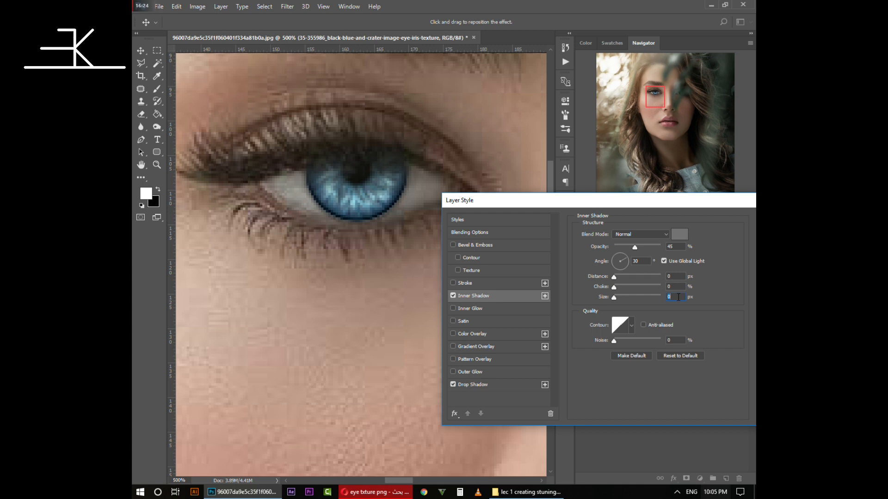
pyautogui.press('Up')
pyautogui.press('Return')
# Step: Try to soften the lower edge of the iris texture with the 53 px Eraser, and undo the strokes
pyautogui.press('e')
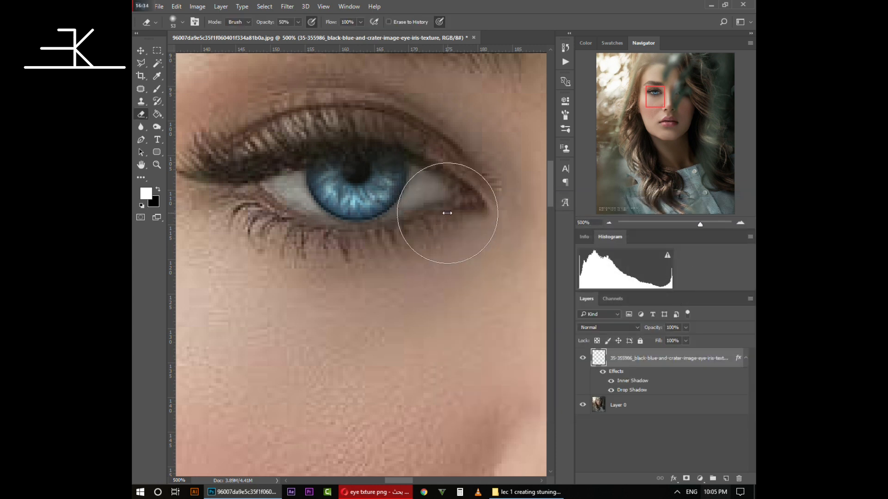
pyautogui.moveTo(398, 263)
pyautogui.mouseDown()
pyautogui.moveTo(296, 265)
pyautogui.moveTo(283, 232)
pyautogui.moveTo(318, 264)
pyautogui.moveTo(271, 229)
pyautogui.moveTo(305, 265)
pyautogui.moveTo(287, 257)
pyautogui.moveTo(270, 237)
pyautogui.moveTo(316, 270)
pyautogui.moveTo(391, 270)
pyautogui.moveTo(438, 244)
pyautogui.moveTo(459, 211)
pyautogui.moveTo(437, 247)
pyautogui.moveTo(461, 195)
pyautogui.moveTo(433, 243)
pyautogui.moveTo(464, 208)
pyautogui.moveTo(451, 225)
pyautogui.moveTo(453, 195)
pyautogui.moveTo(436, 236)
pyautogui.moveTo(400, 260)
pyautogui.moveTo(324, 265)
pyautogui.moveTo(273, 226)
pyautogui.moveTo(308, 258)
pyautogui.moveTo(270, 237)
pyautogui.moveTo(325, 285)
pyautogui.moveTo(398, 285)
pyautogui.mouseUp()
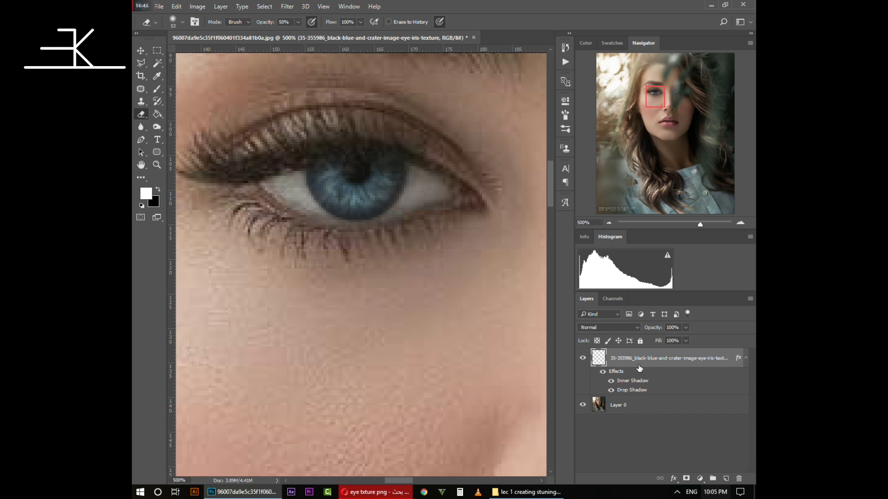
pyautogui.hotkey('ctrl', 'alt', 'z')
pyautogui.hotkey('ctrl', 'alt', 'z')
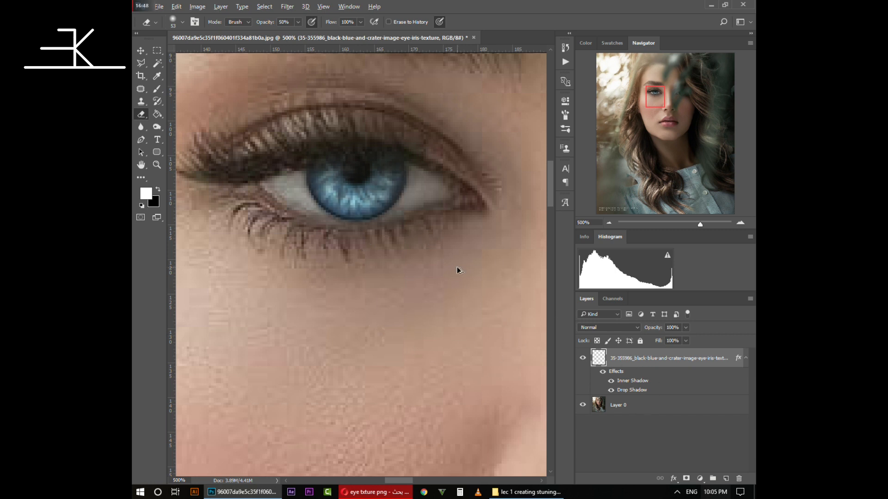
# Step: Soften the lower rim of the iris texture in extreme close-up with a soft 5 px Eraser at 50% opacity
pyautogui.rightClick(436, 245)
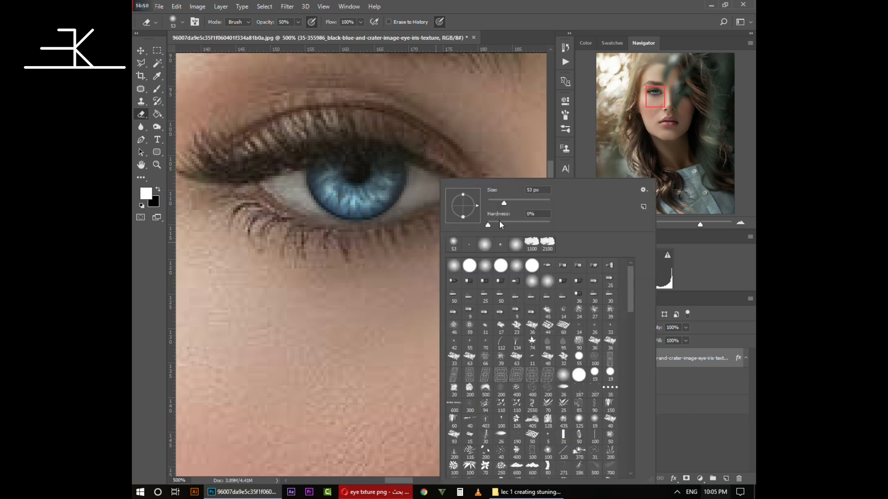
pyautogui.click(494, 202)
pyautogui.click(157, 164)
pyautogui.click(403, 201)
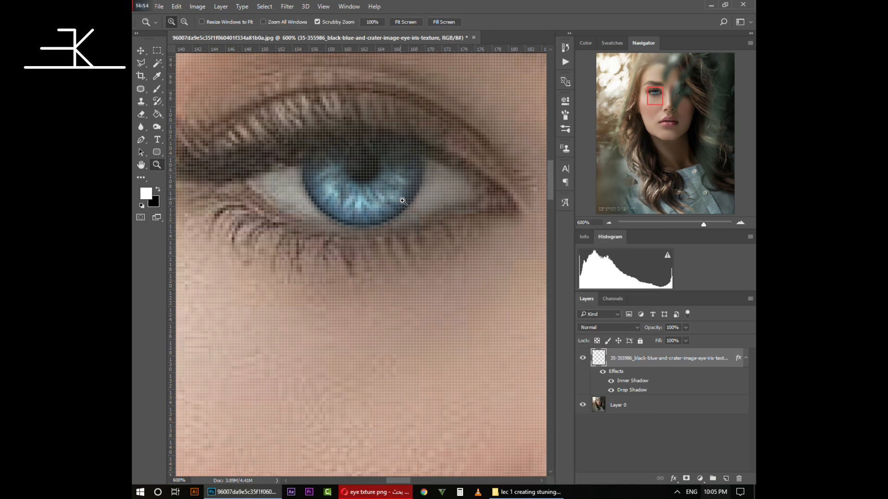
pyautogui.click(403, 201)
pyautogui.click(402, 201)
pyautogui.click(403, 201)
pyautogui.click(403, 201)
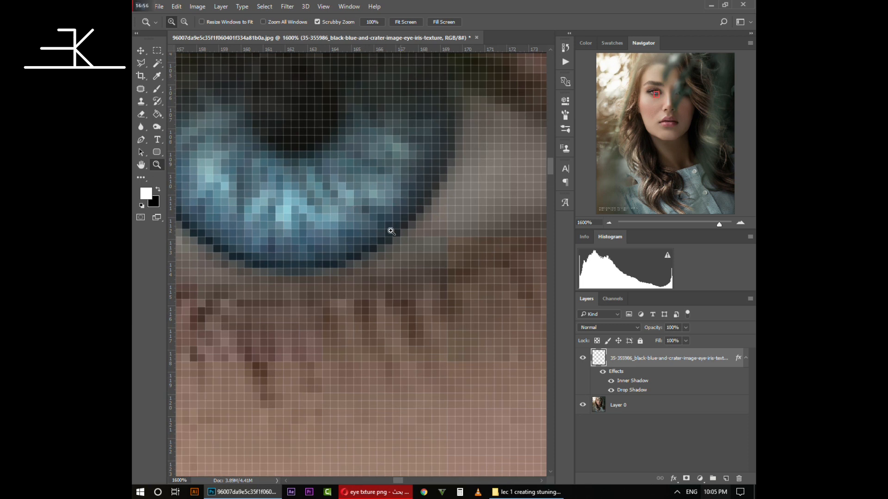
pyautogui.moveTo(267, 189); pyautogui.dragTo(392, 268)
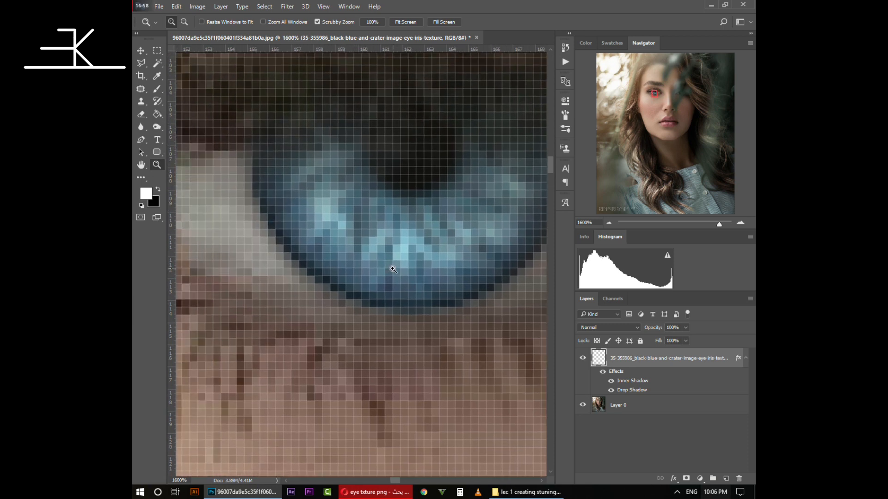
pyautogui.click(142, 114)
pyautogui.rightClick(247, 260)
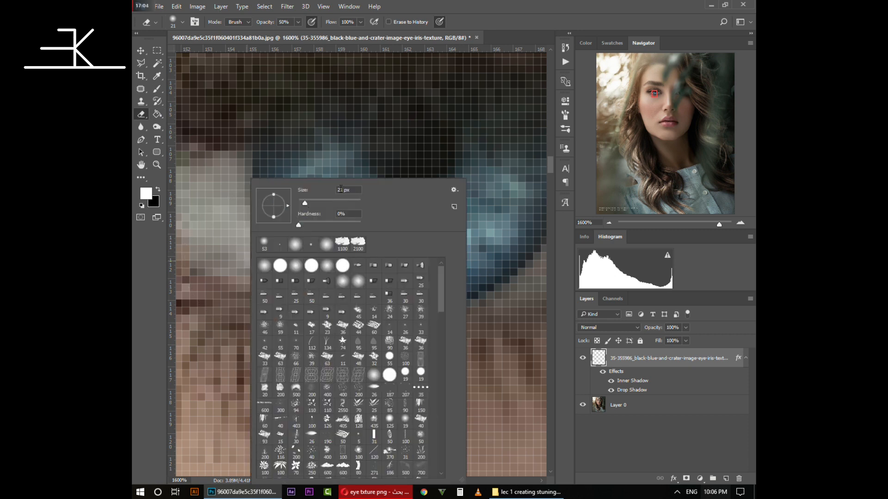
pyautogui.write('5')
pyautogui.press('Return')
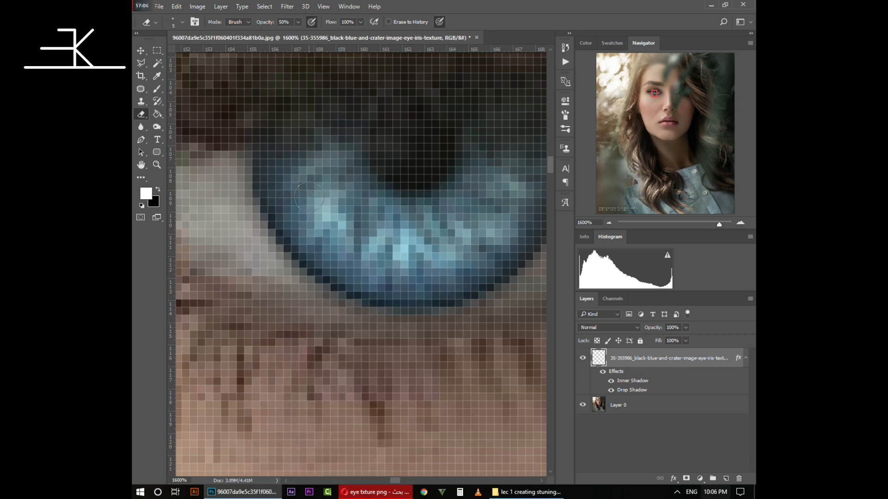
pyautogui.moveTo(254, 234)
pyautogui.mouseDown()
pyautogui.moveTo(268, 232)
pyautogui.moveTo(254, 212)
pyautogui.moveTo(306, 275)
pyautogui.moveTo(389, 316)
pyautogui.moveTo(300, 276)
pyautogui.mouseUp()
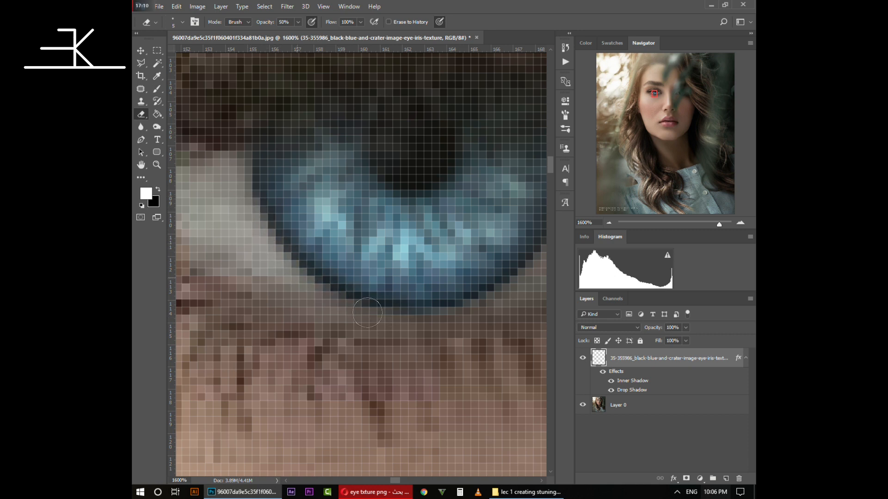
pyautogui.moveTo(461, 327); pyautogui.dragTo(311, 407)
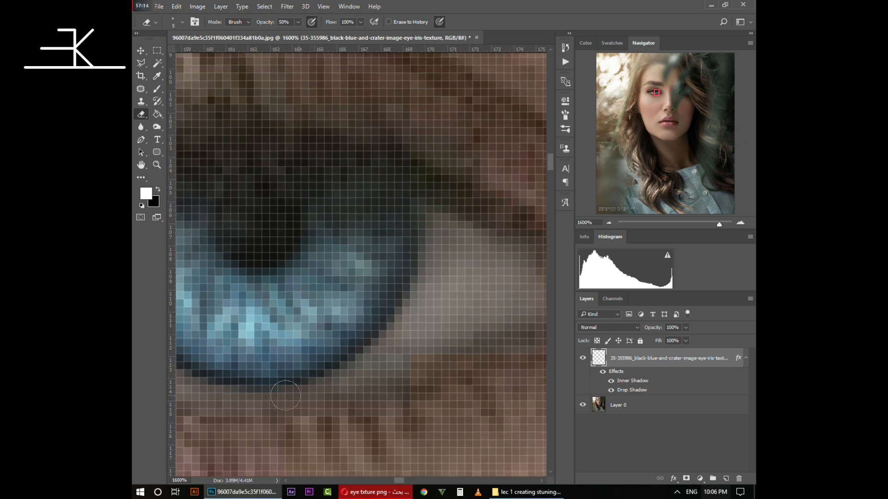
pyautogui.moveTo(234, 409); pyautogui.dragTo(389, 429)
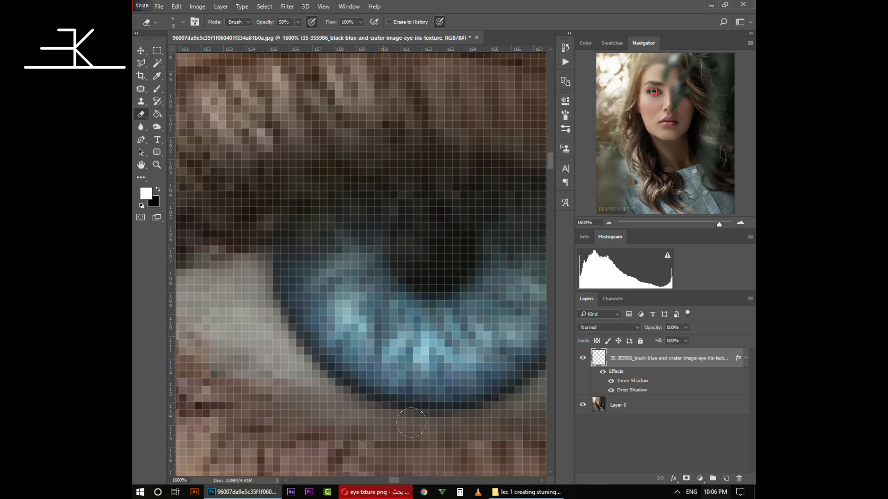
# Step: Examine the blended blue iris in the whole portrait and again in close-up of the eye
pyautogui.click(157, 165)
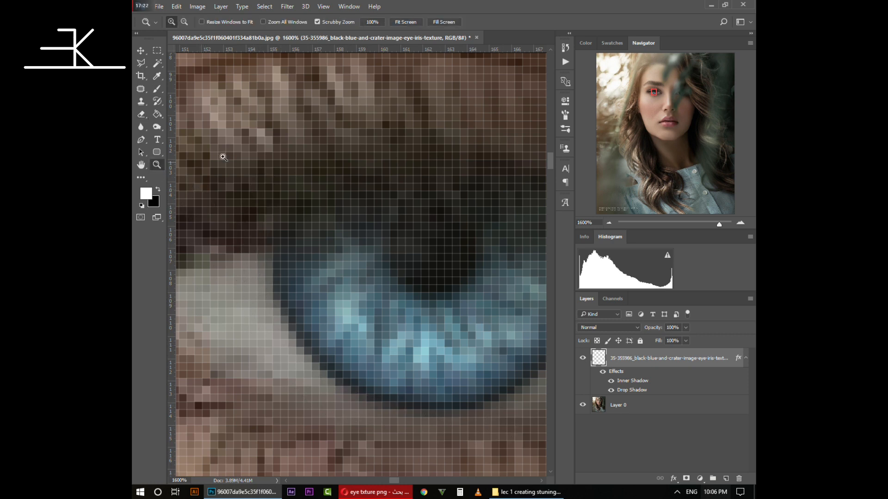
pyautogui.click(415, 22)
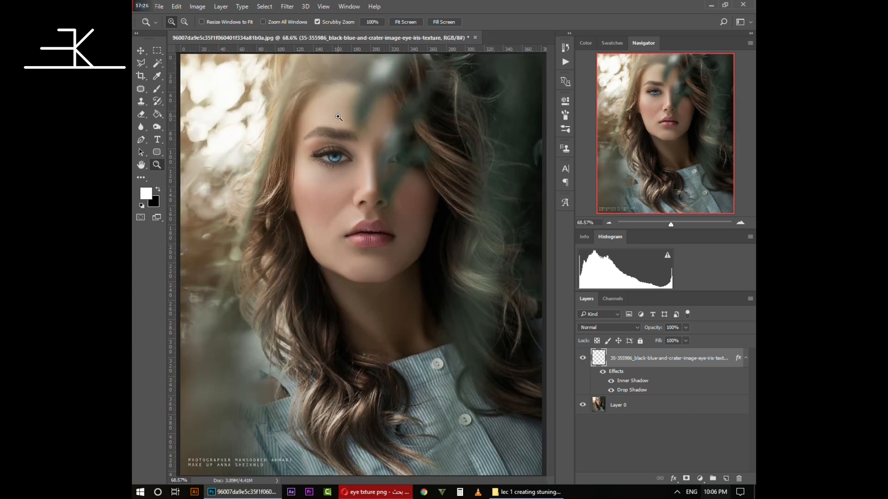
pyautogui.moveTo(319, 144); pyautogui.dragTo(365, 156)
pyautogui.click(366, 157)
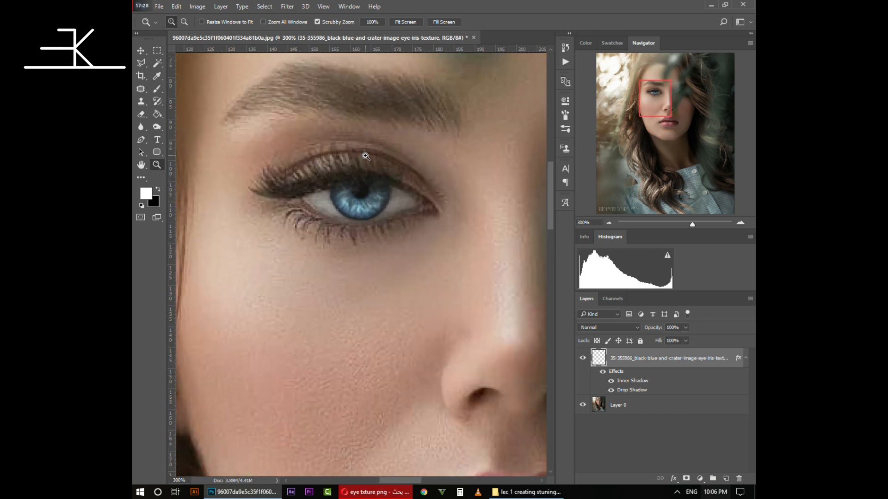
pyautogui.click(365, 157)
pyautogui.click(365, 157)
pyautogui.click(364, 225)
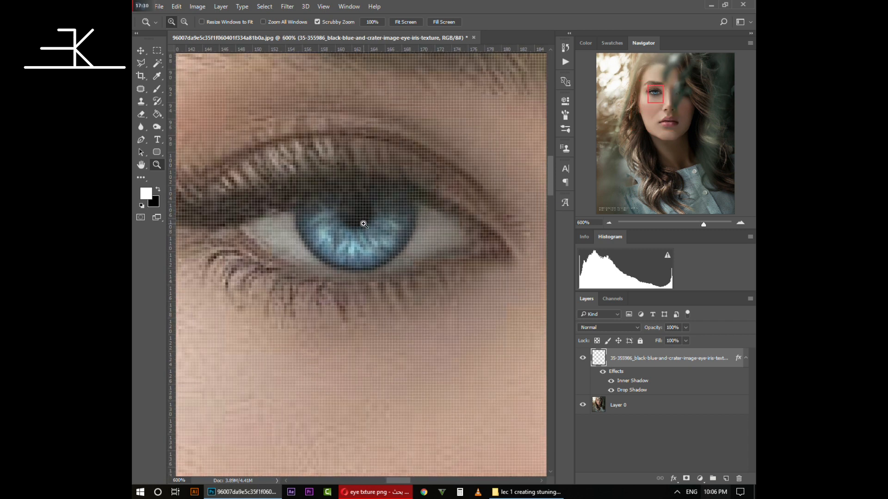
pyautogui.click(364, 224)
pyautogui.click(364, 224)
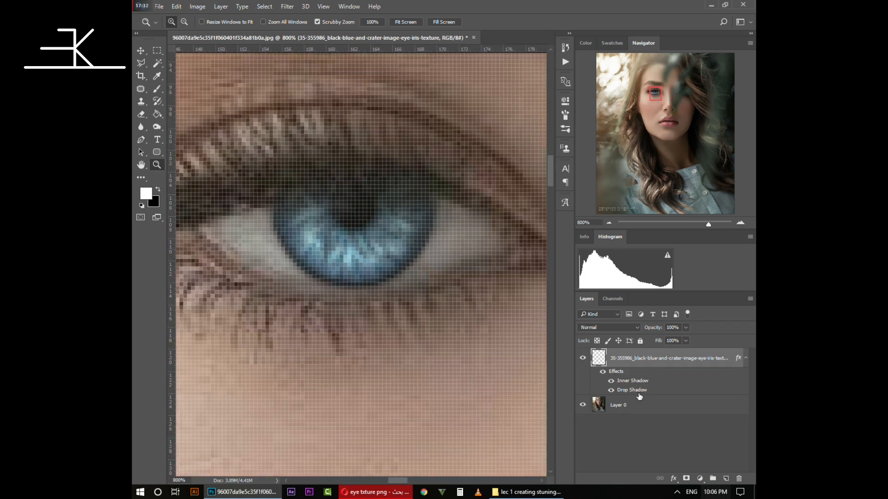
# Step: Try a grey 707070 Drop Shadow with a size of 1 px on the iris texture, and discard the changes
pyautogui.doubleClick(624, 393)
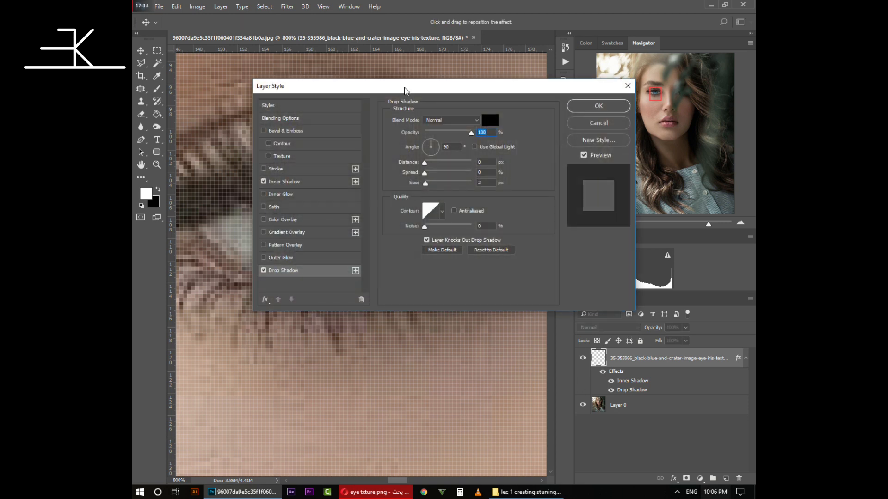
pyautogui.moveTo(404, 90); pyautogui.dragTo(654, 307)
pyautogui.click(738, 336)
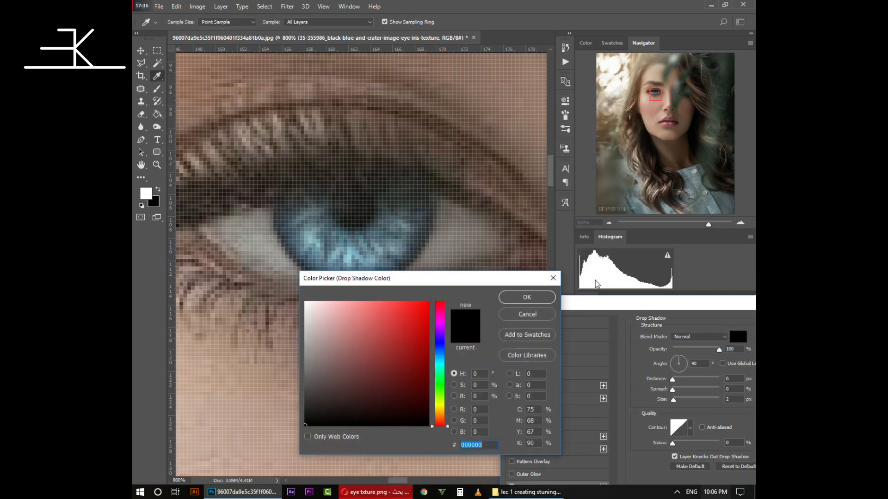
pyautogui.click(285, 250)
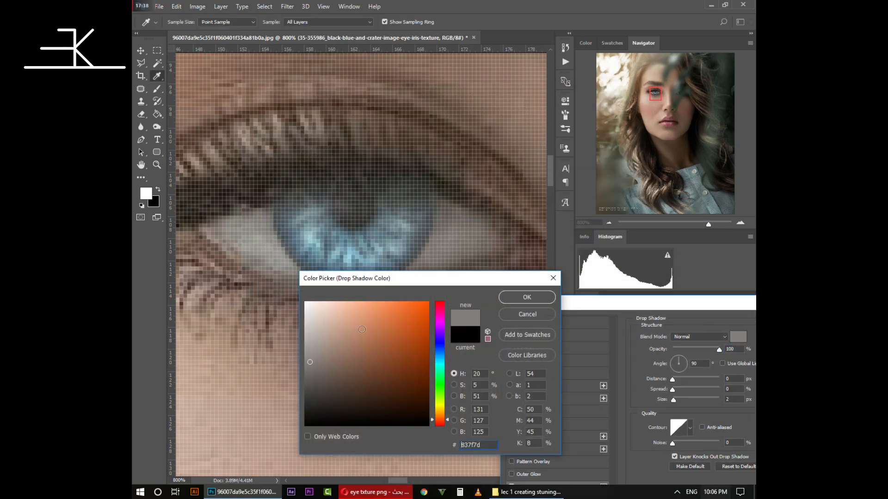
pyautogui.click(305, 372)
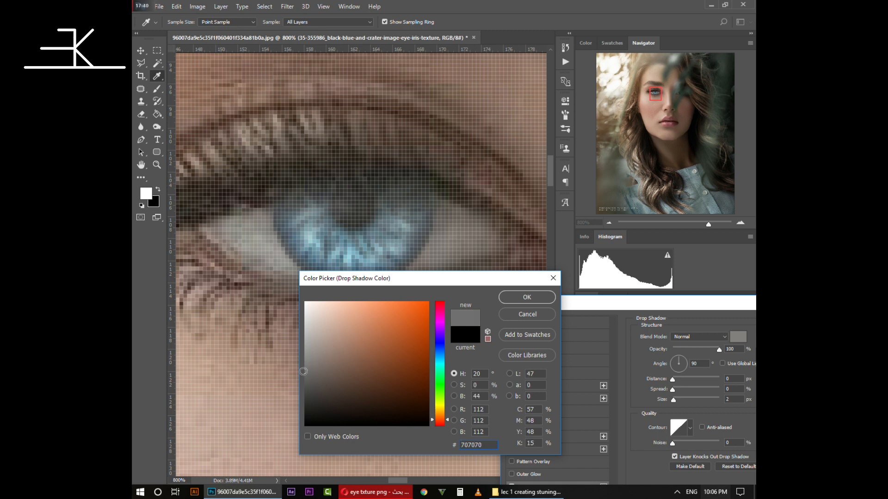
pyautogui.click(545, 299)
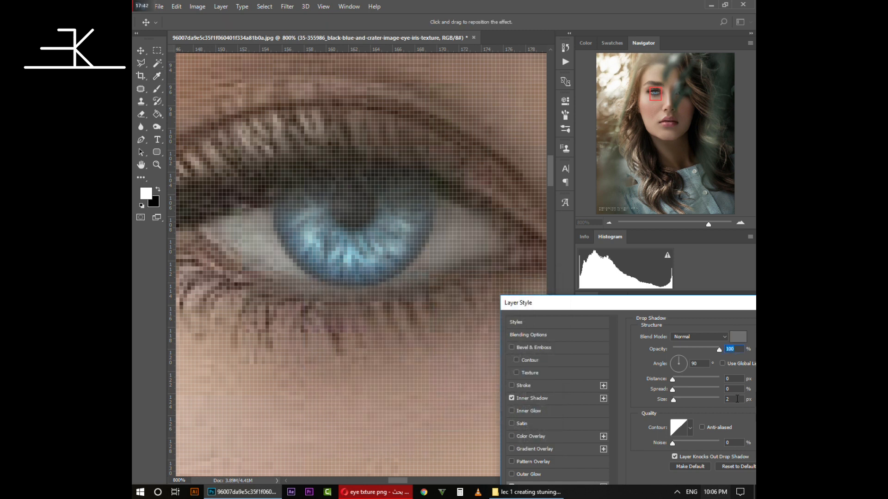
pyautogui.write('1')
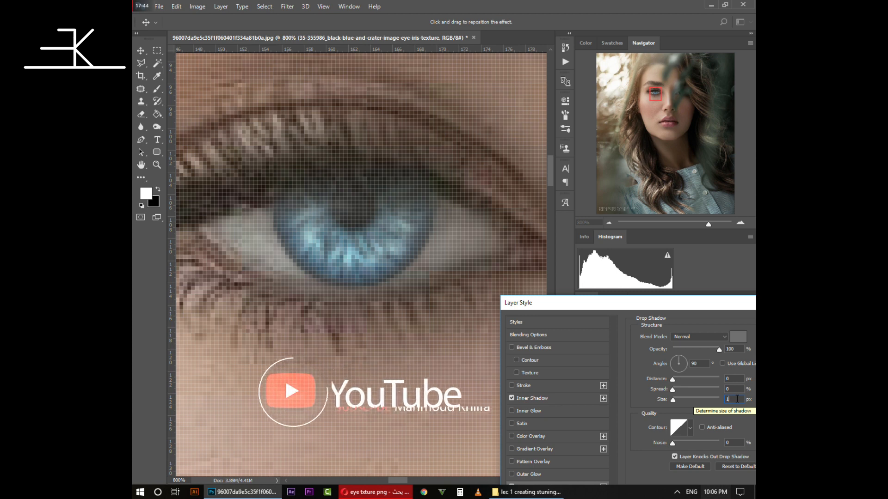
pyautogui.click(738, 337)
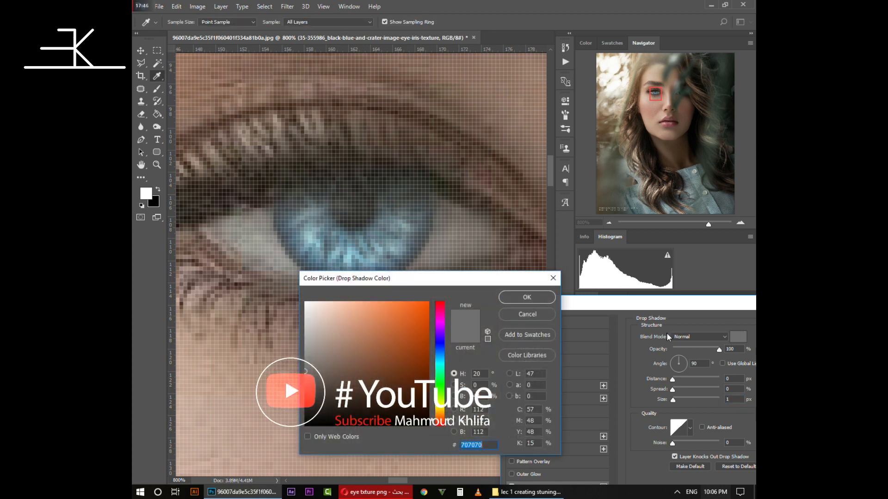
pyautogui.click(515, 316)
pyautogui.moveTo(641, 303); pyautogui.dragTo(422, 308)
pyautogui.click(627, 343)
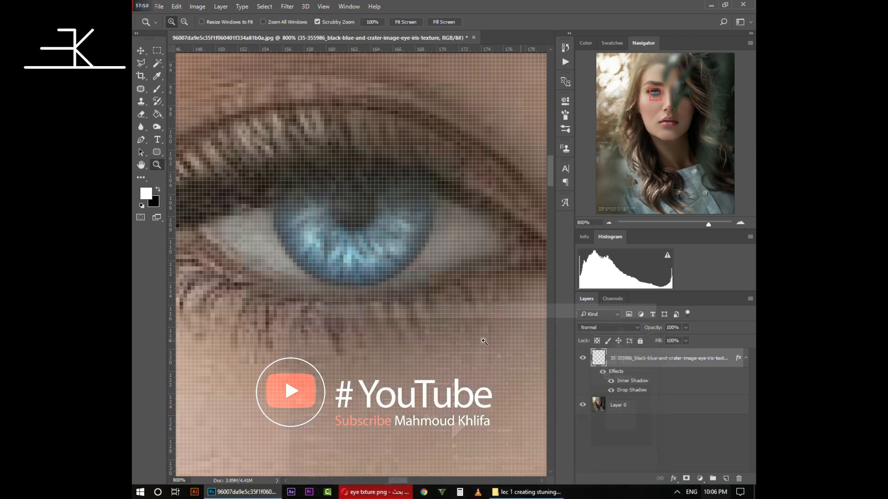
# Step: Nudge the iris texture down by one pixel and stretch it upward to about 107% of its height
pyautogui.press('z')
pyautogui.click(141, 113)
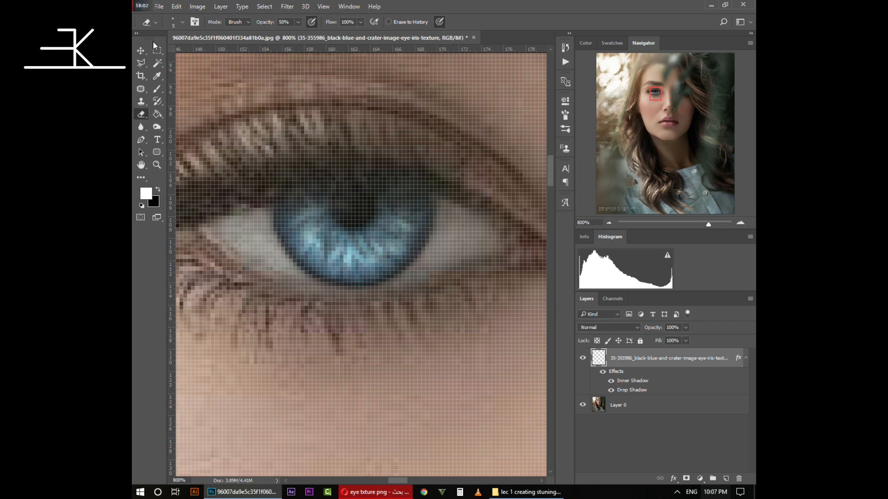
pyautogui.click(141, 50)
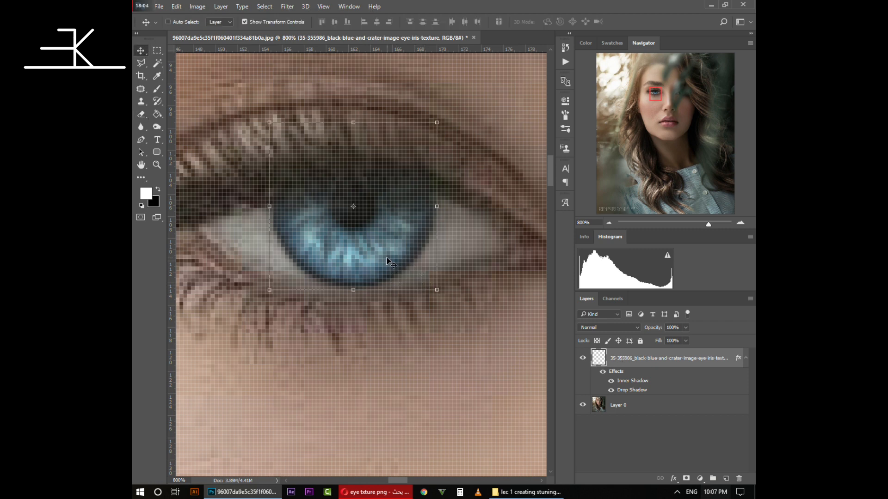
pyautogui.press('Down')
pyautogui.press('Down')
pyautogui.press('Up')
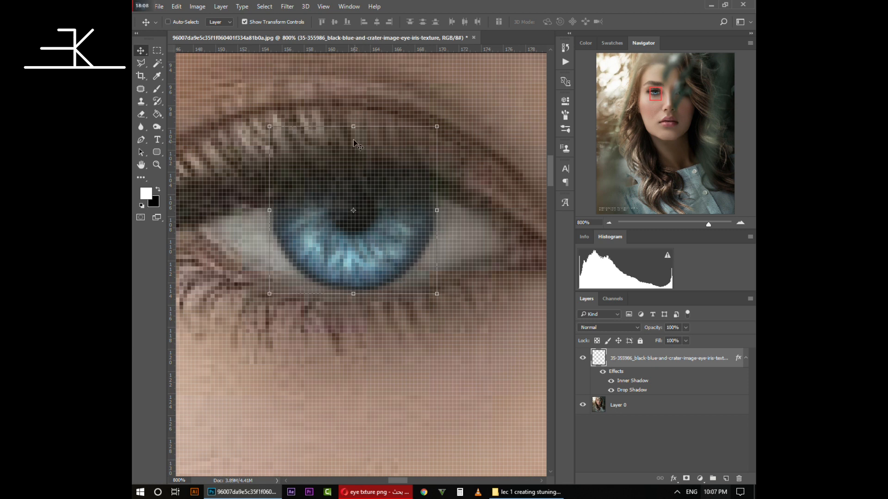
pyautogui.click(350, 123)
pyautogui.moveTo(350, 123); pyautogui.dragTo(350, 111)
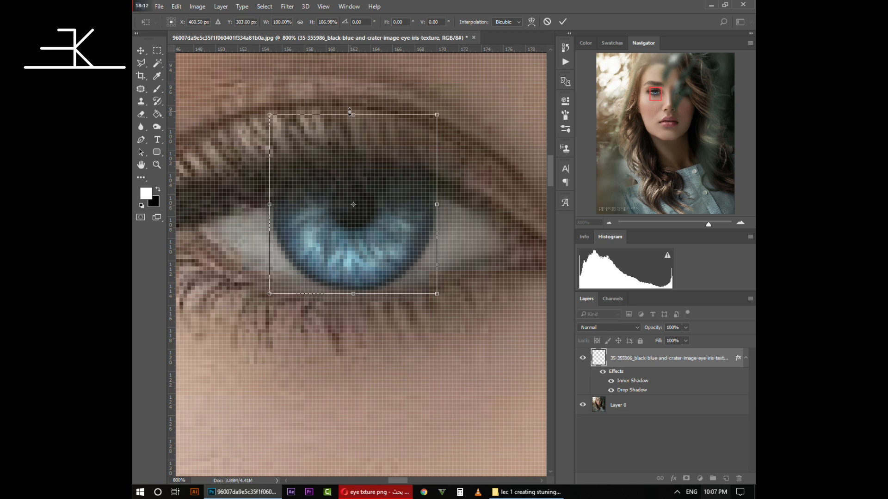
pyautogui.press('Return')
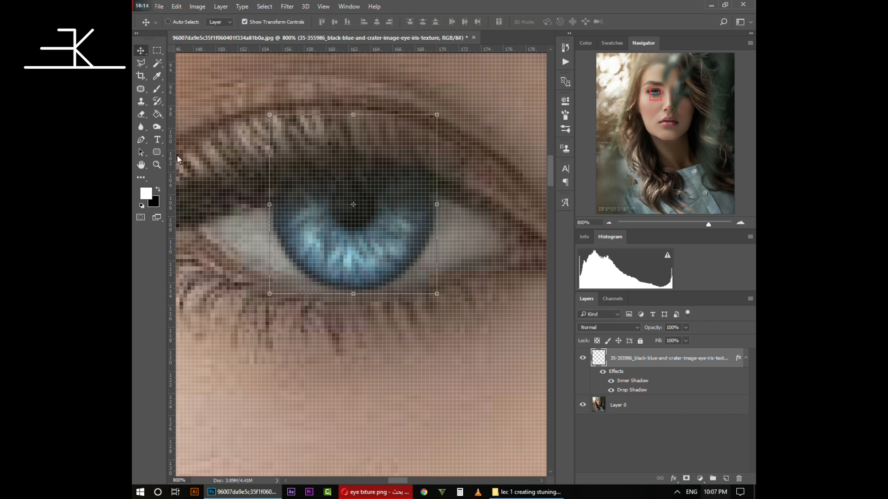
# Step: Compare the whole portrait and the eye with the iris texture layer hidden and shown
pyautogui.click(157, 165)
pyautogui.click(406, 23)
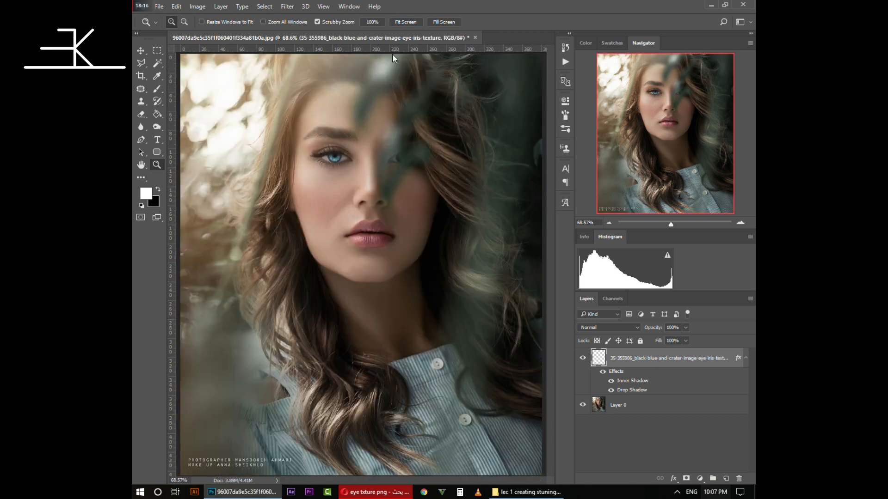
pyautogui.click(324, 137)
pyautogui.click(324, 137)
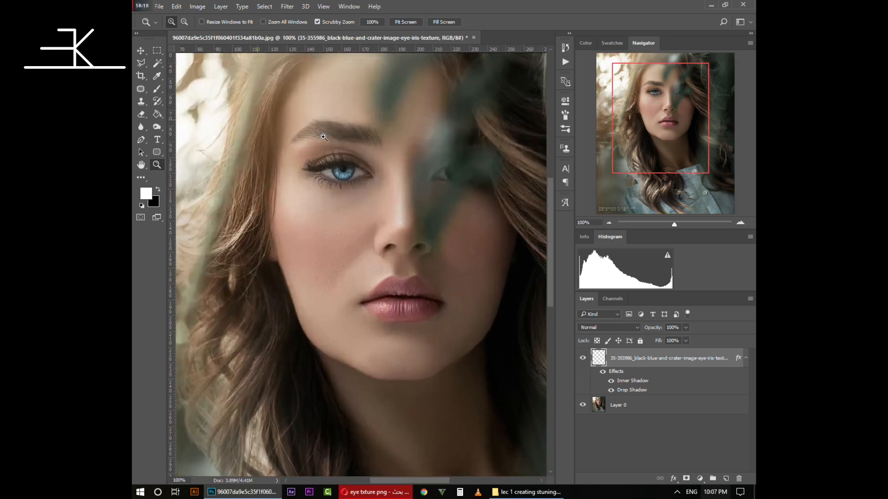
pyautogui.click(415, 22)
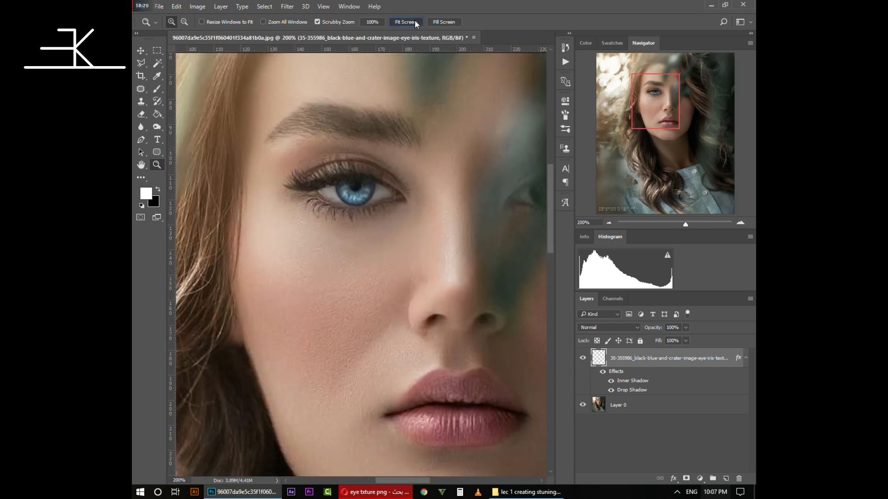
pyautogui.click(582, 406)
pyautogui.click(580, 407)
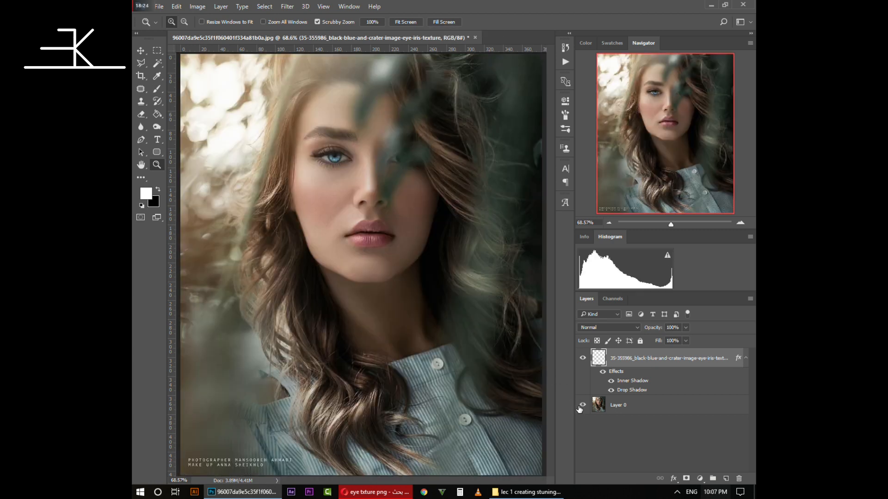
pyautogui.click(585, 359)
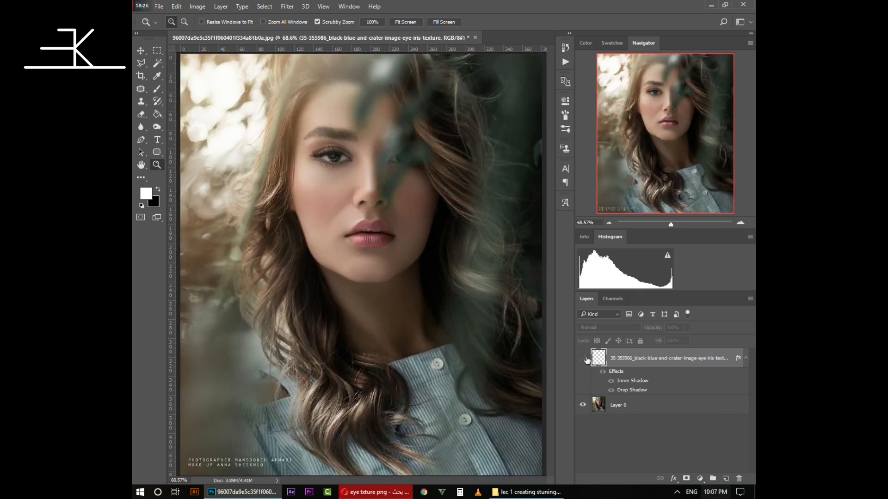
pyautogui.click(584, 359)
pyautogui.click(584, 359)
pyautogui.click(584, 359)
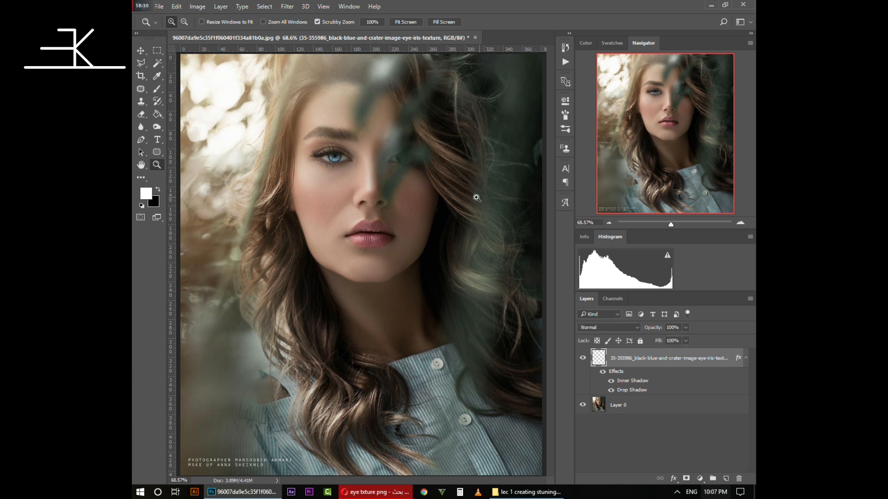
# Step: Duplicate the iris texture layer and place the copy over the shadowed second eye
pyautogui.click(398, 154)
pyautogui.click(390, 153)
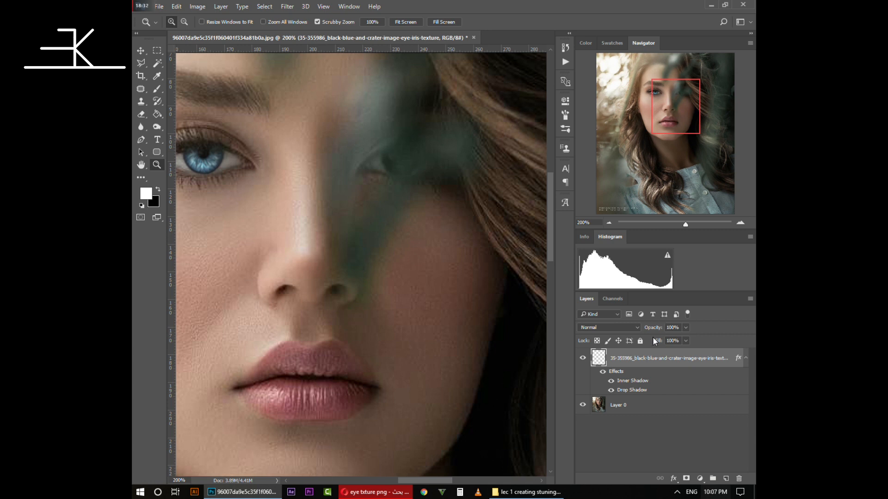
pyautogui.rightClick(655, 360)
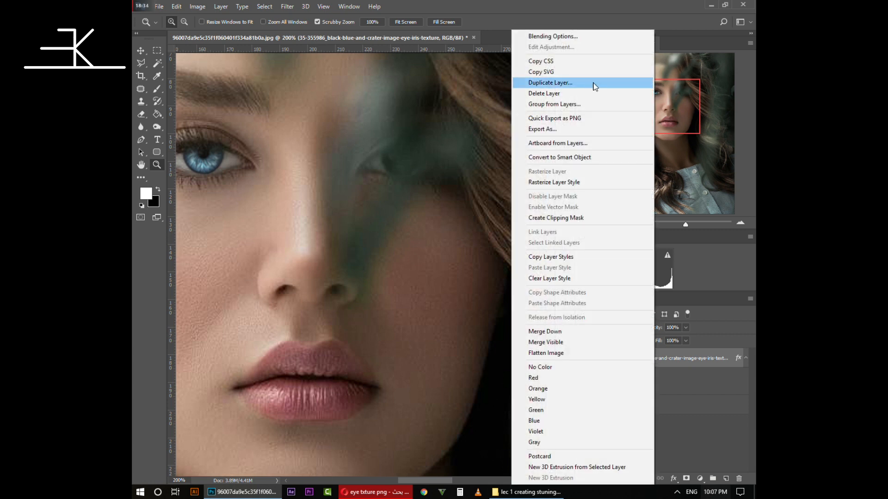
pyautogui.click(595, 86)
pyautogui.click(526, 153)
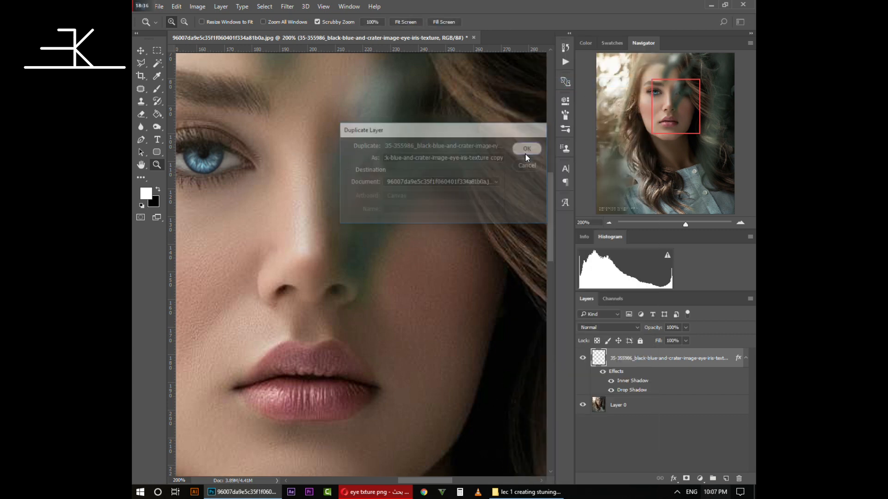
pyautogui.click(141, 50)
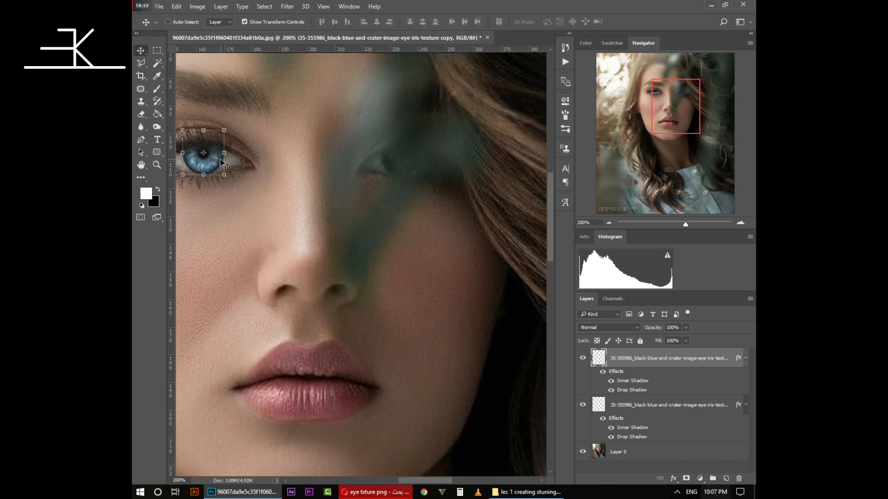
pyautogui.moveTo(221, 163); pyautogui.dragTo(414, 160)
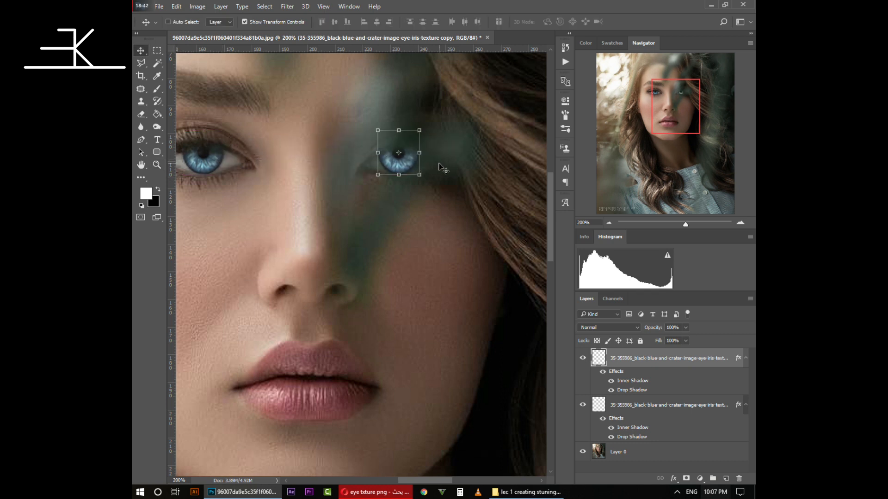
# Step: Try blend modes such as Color, Hard Mix, Soft Light and Screen on the copied iris texture
pyautogui.click(637, 327)
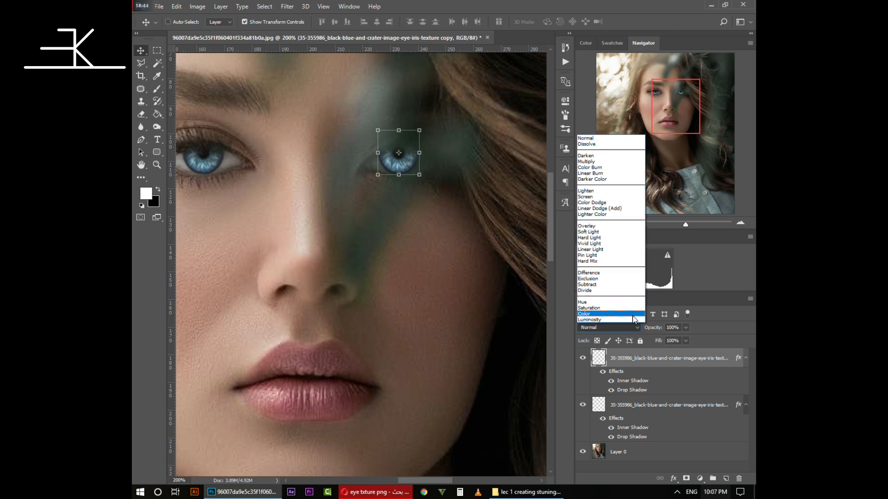
pyautogui.click(633, 323)
pyautogui.press('Up')
pyautogui.press('Up')
pyautogui.press('Up')
pyautogui.press('Up')
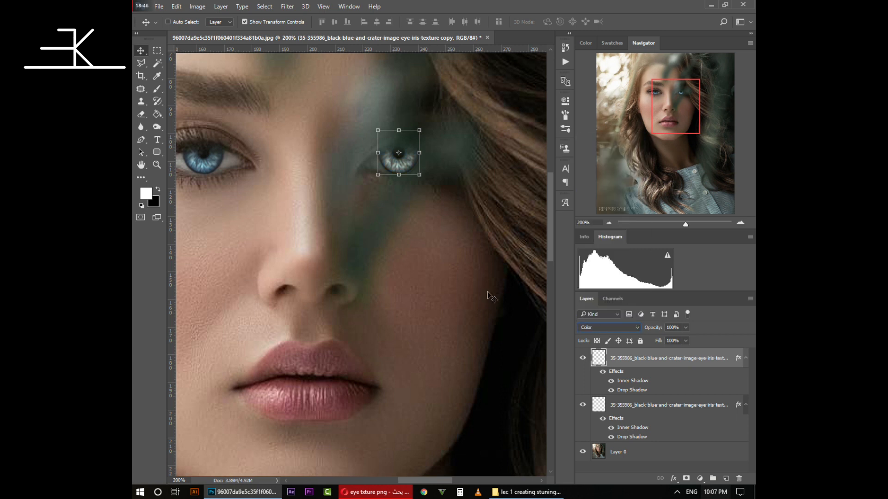
pyautogui.press('Up')
pyautogui.press('Up')
pyautogui.press('Up')
pyautogui.press('Up')
pyautogui.press('Up')
pyautogui.press('Up')
pyautogui.press('Up')
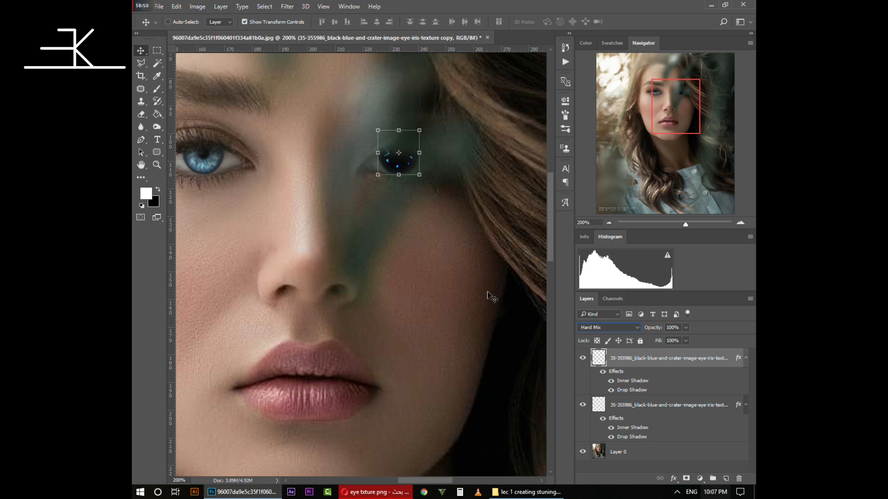
pyautogui.press('Up')
pyautogui.press('Up')
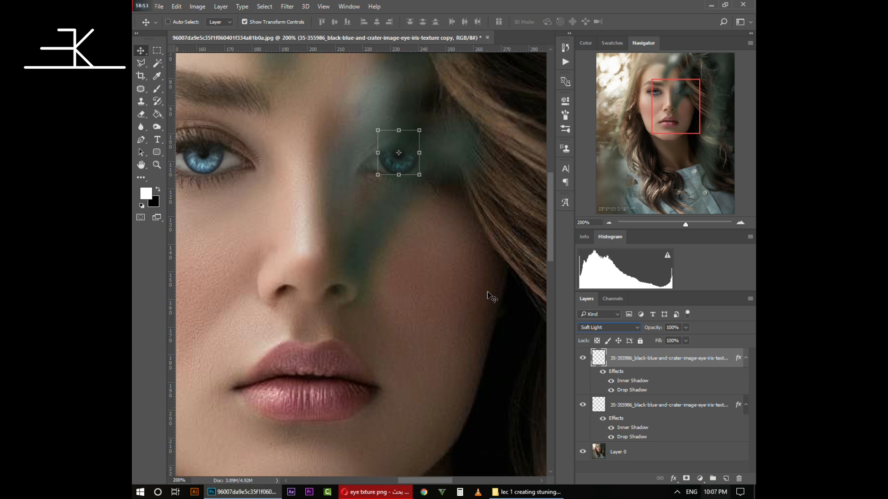
pyautogui.click(610, 328)
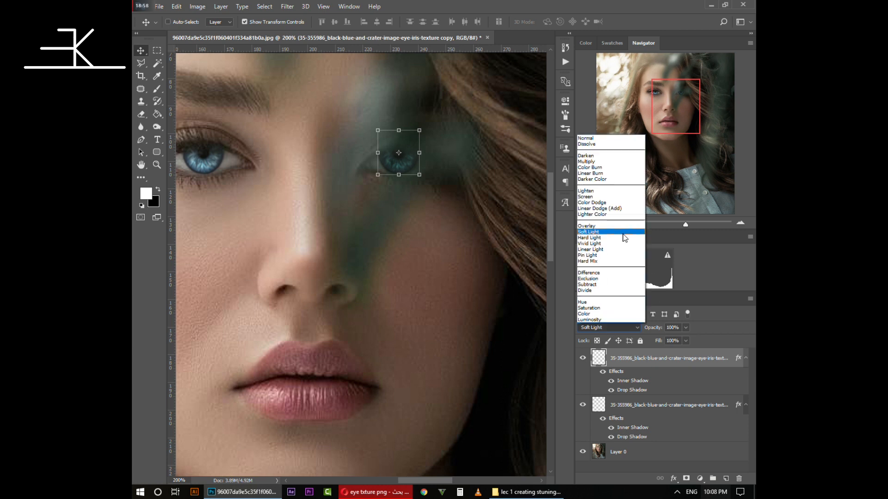
pyautogui.click(610, 196)
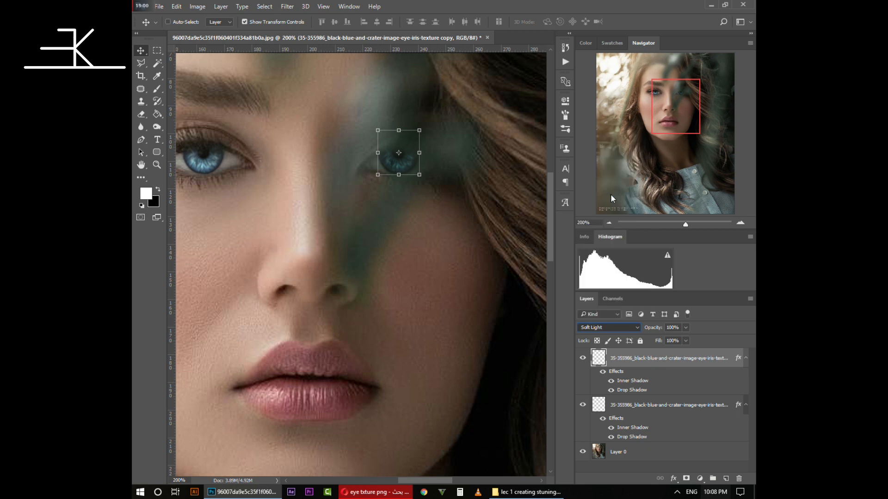
# Step: Try further blend modes on the copied iris texture, from Color Dodge through Overlay, Hard Mix and Divide to Luminosity
pyautogui.click(610, 326)
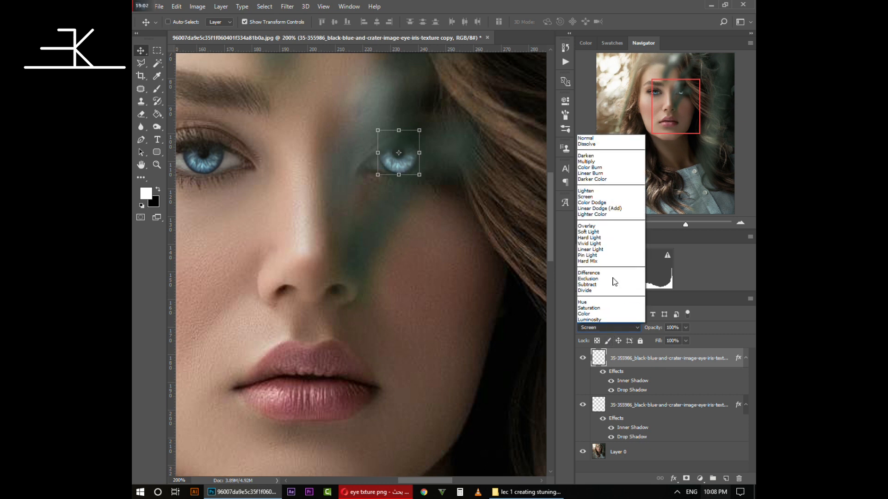
pyautogui.click(607, 204)
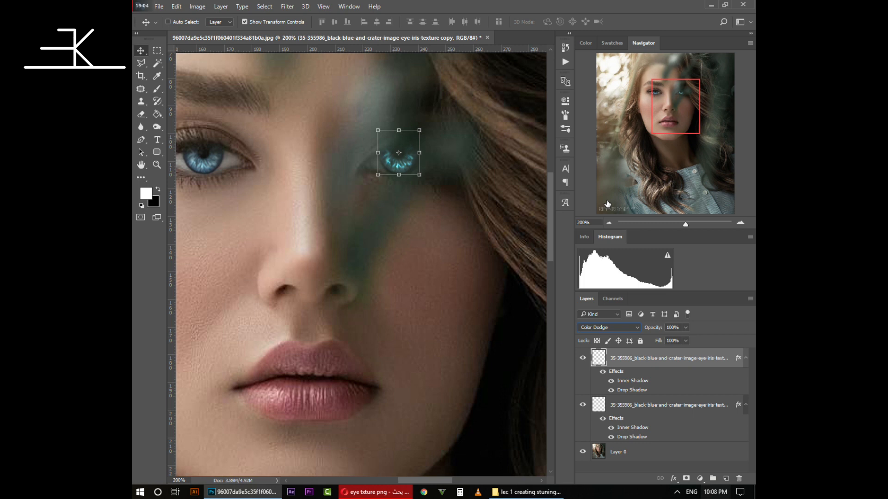
pyautogui.press('Down')
pyautogui.press('Down')
pyautogui.press('Down')
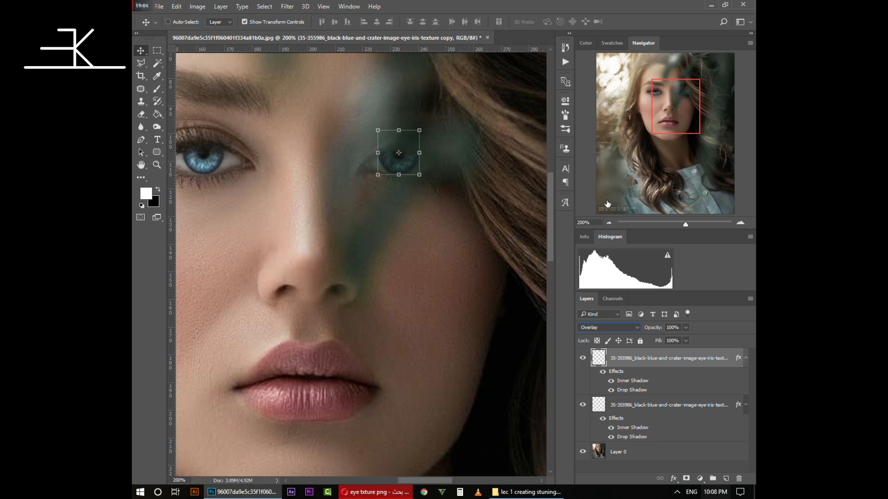
pyautogui.press('Down')
pyautogui.press('Down')
pyautogui.press('Down')
pyautogui.press('Down')
pyautogui.press('Down')
pyautogui.press('Down')
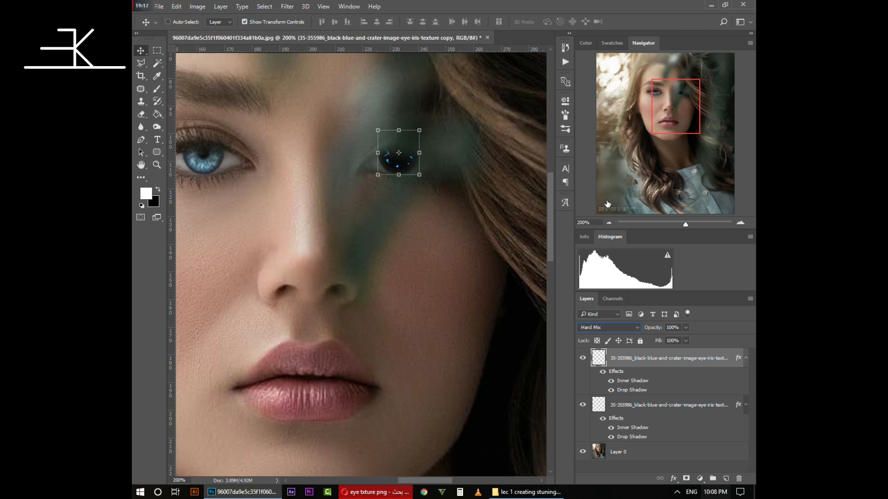
pyautogui.press('Down')
pyautogui.press('Down')
pyautogui.press('Down')
pyautogui.press('Down')
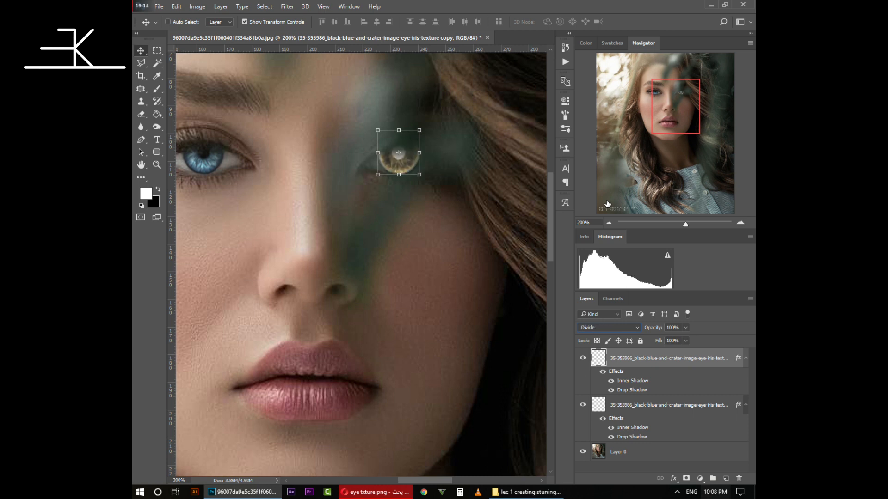
pyautogui.press('Down')
pyautogui.press('Down')
pyautogui.press('Down')
pyautogui.press('Down')
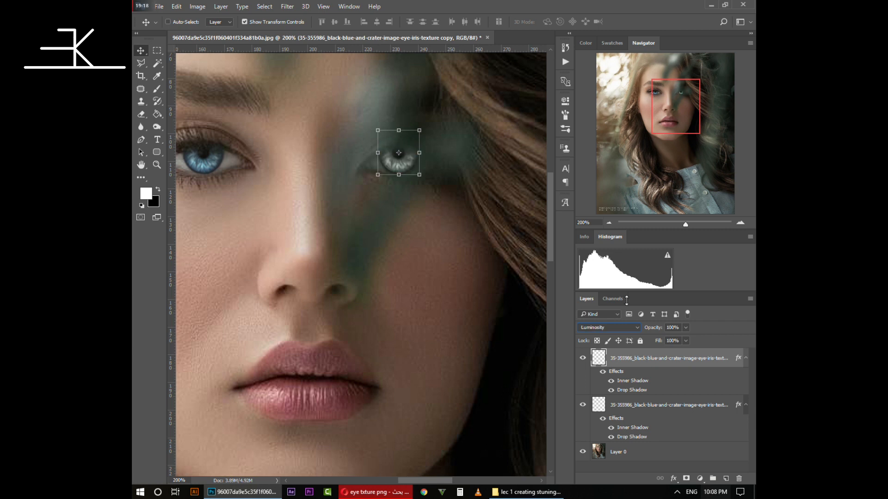
# Step: Set the copied iris texture over the shadowed eye to Soft Light blending and lower its opacity to 50%
pyautogui.click(627, 327)
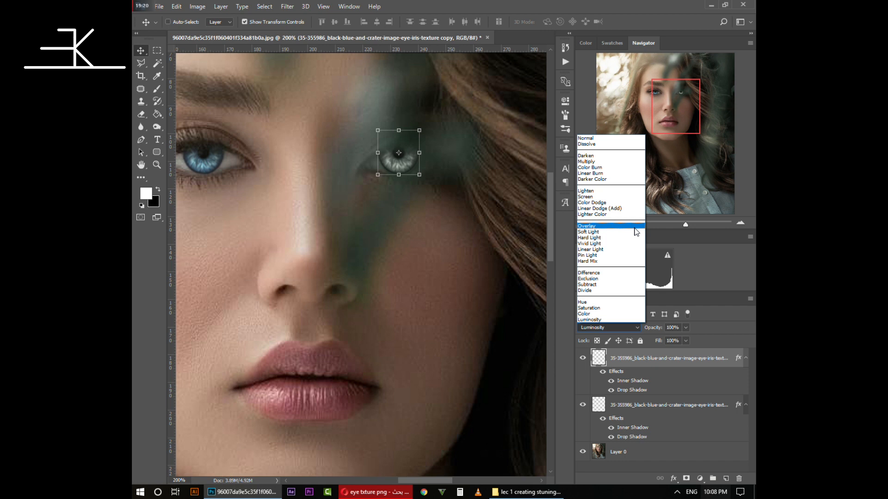
pyautogui.click(634, 231)
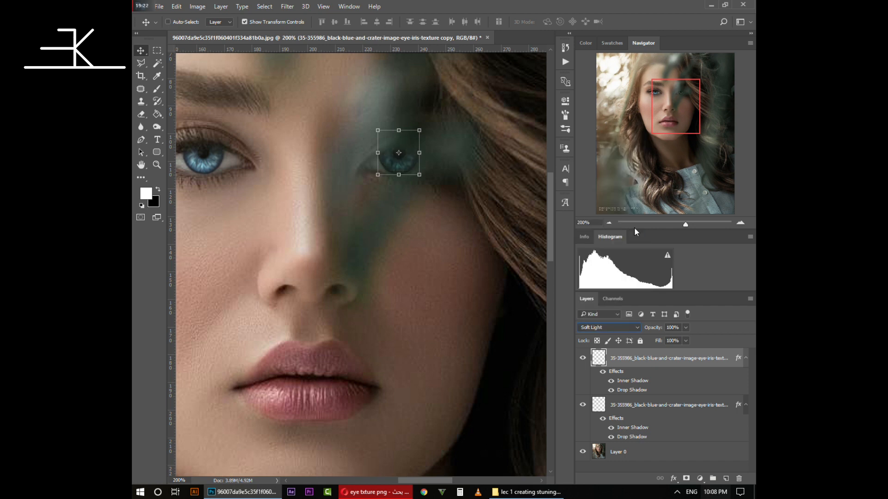
pyautogui.click(162, 165)
pyautogui.click(405, 22)
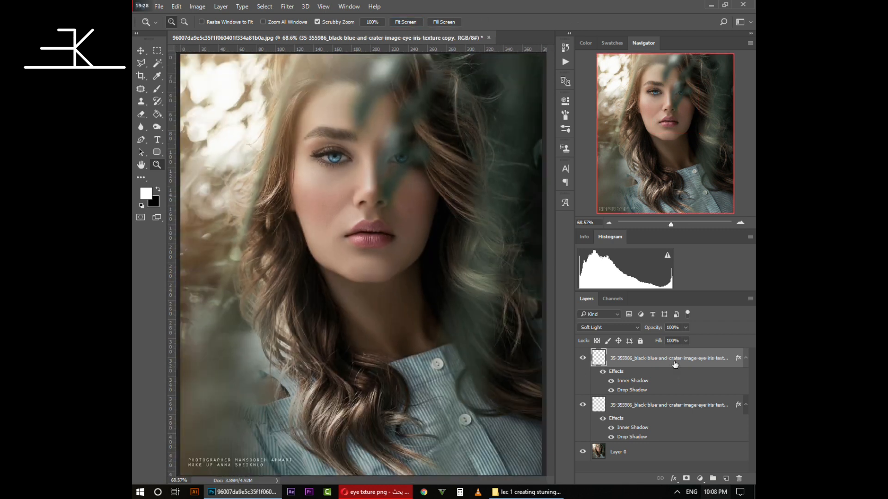
pyautogui.click(677, 327)
pyautogui.write('70')
pyautogui.click(677, 327)
pyautogui.write('50')
# Step: Reduce the original iris texture layer's opacity to 75% and check the eyes up close and in the whole portrait
pyautogui.click(642, 410)
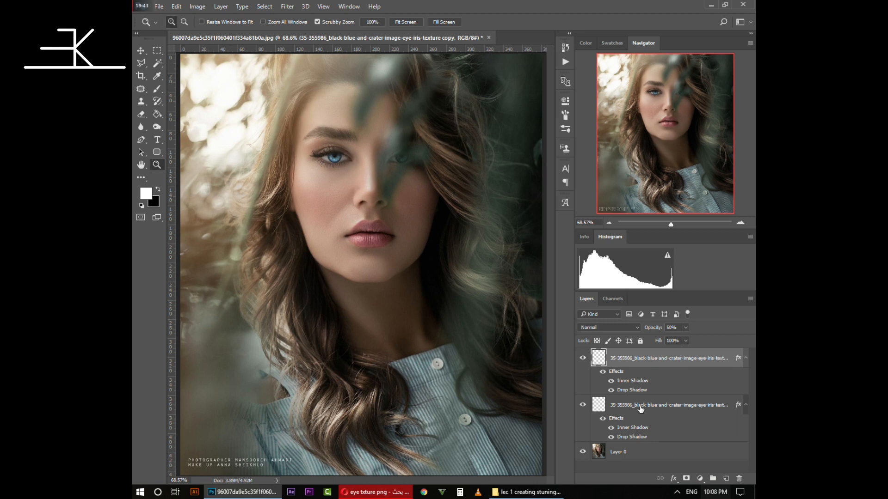
pyautogui.click(673, 326)
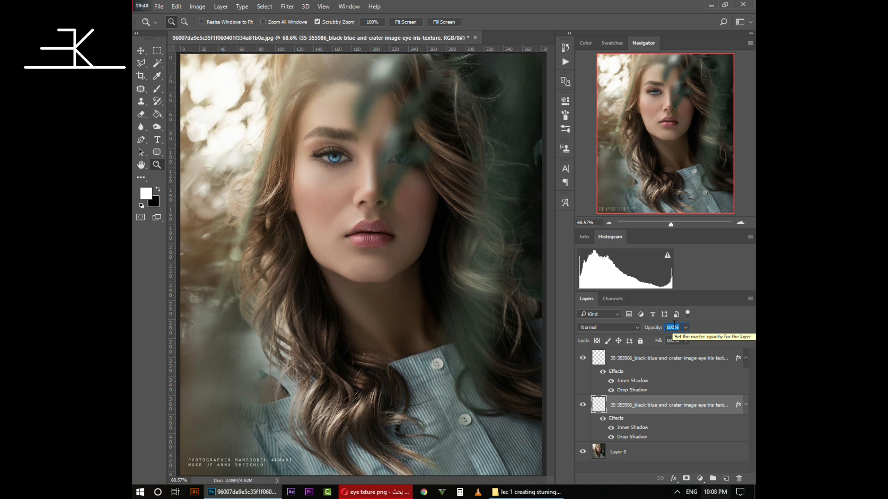
pyautogui.write('80')
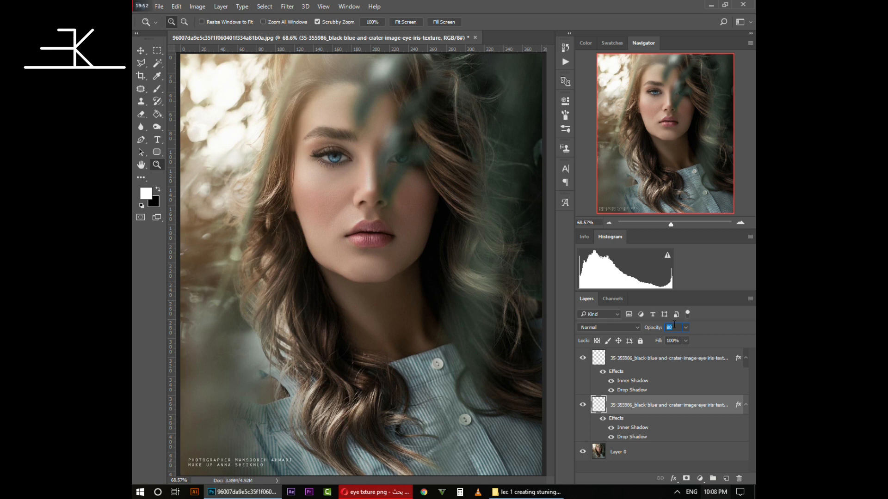
pyautogui.write('75')
pyautogui.press('Return')
pyautogui.click(274, 165)
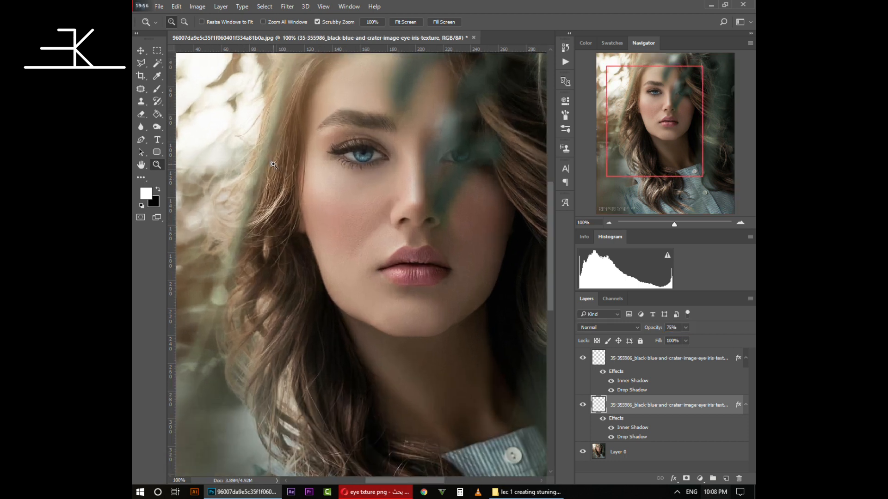
pyautogui.click(415, 23)
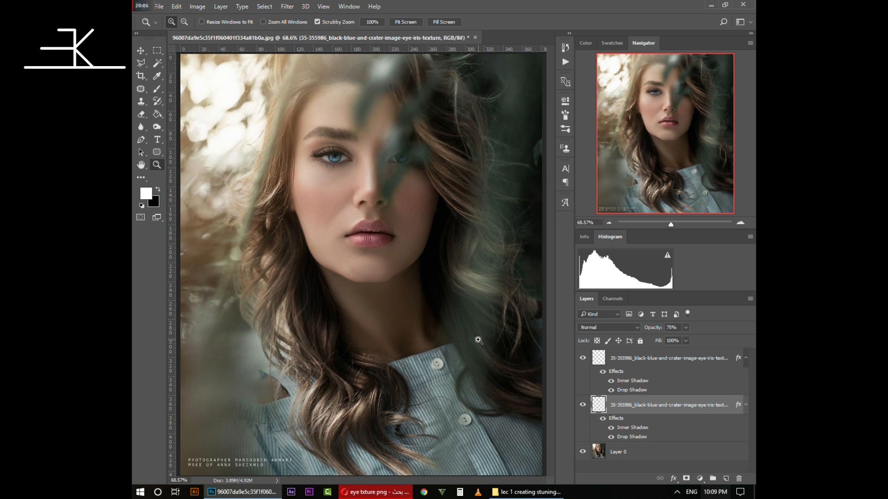
# Step: Select the copied iris texture layer that covers the shadowed eye
pyautogui.click(655, 456)
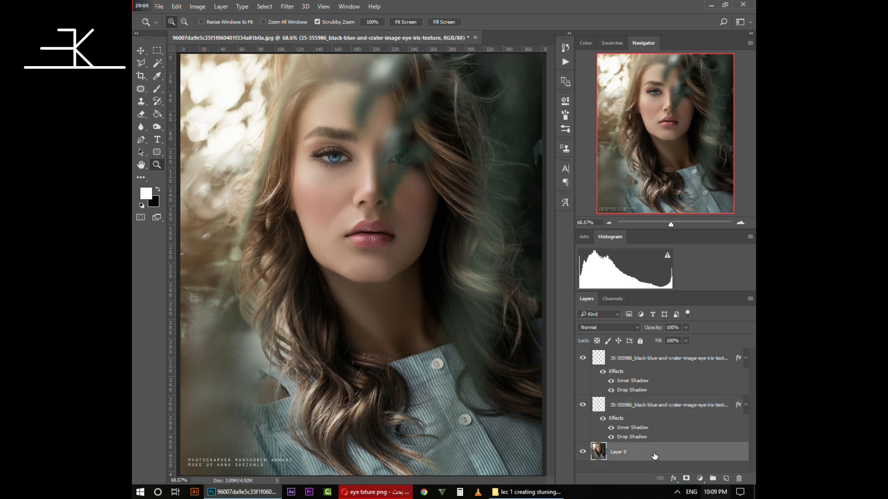
pyautogui.click(639, 357)
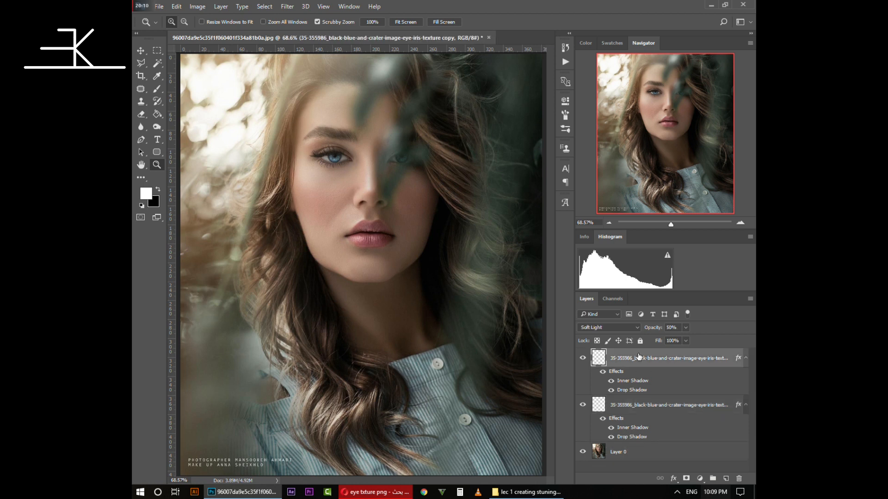